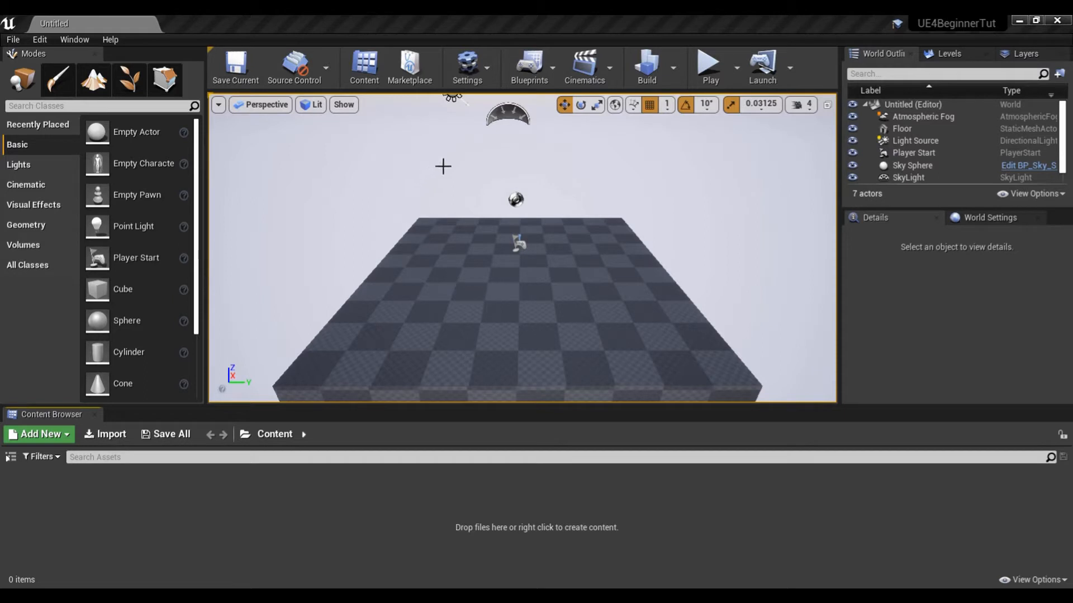
Switch the viewport from Perspective to the Top orthographic view and frame the whole floor
left_click(260, 105)
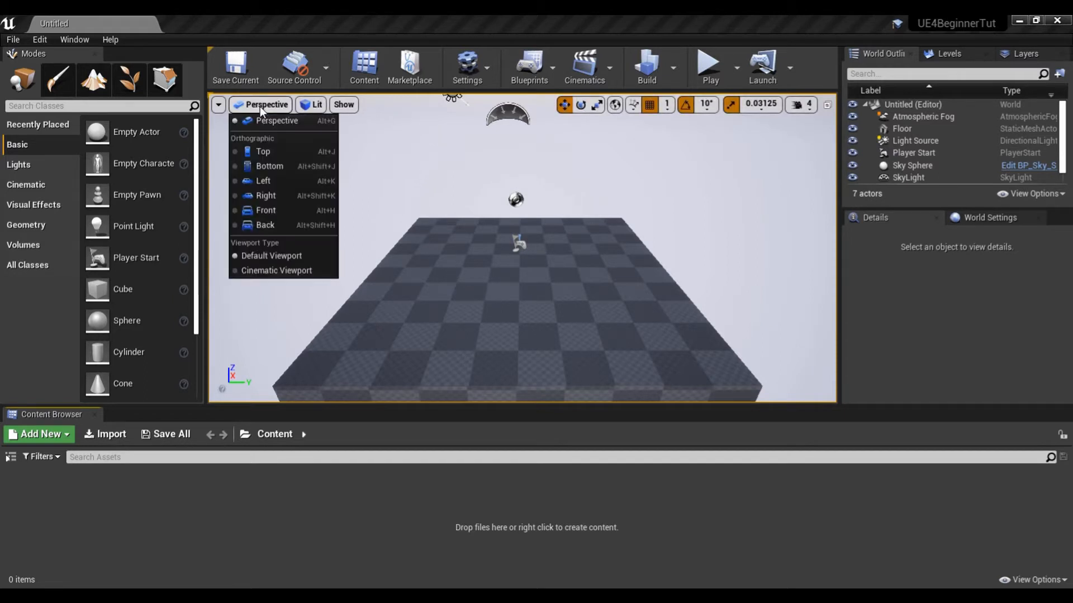
left_click(321, 122)
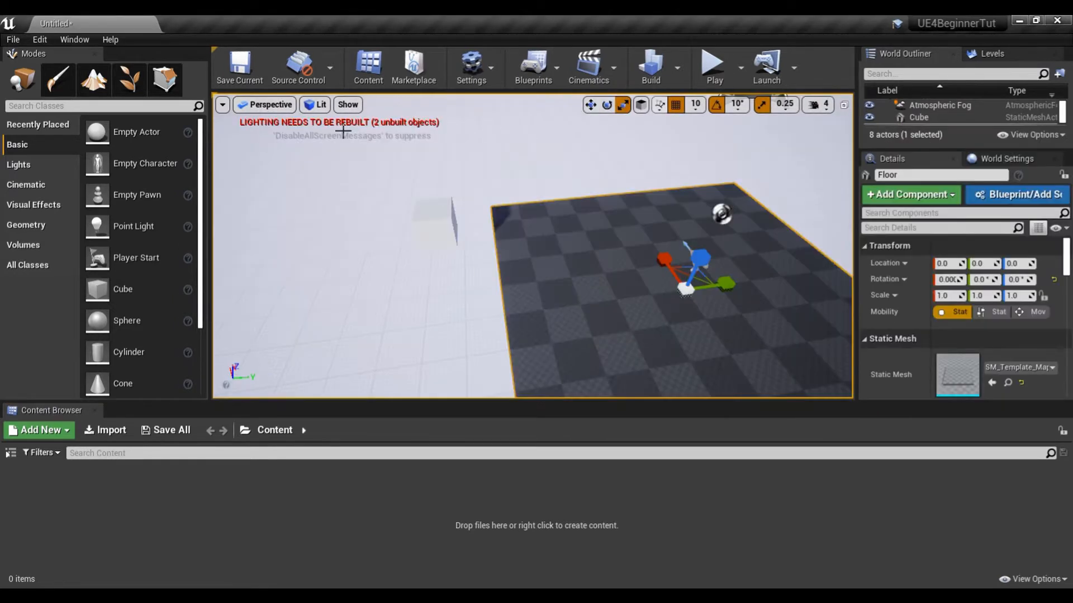
left_click(260, 109)
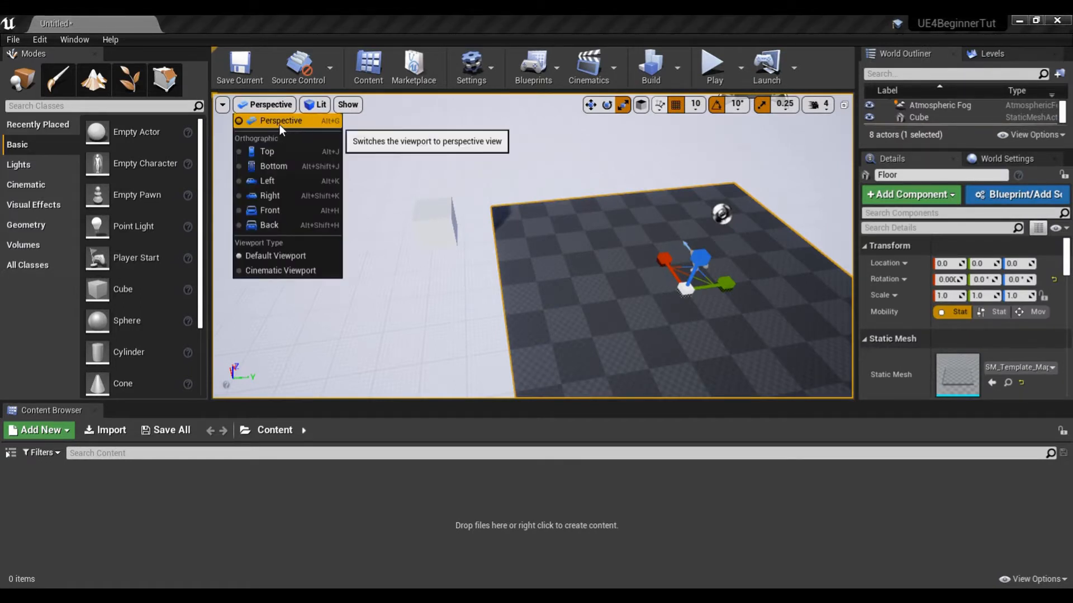
left_click(276, 149)
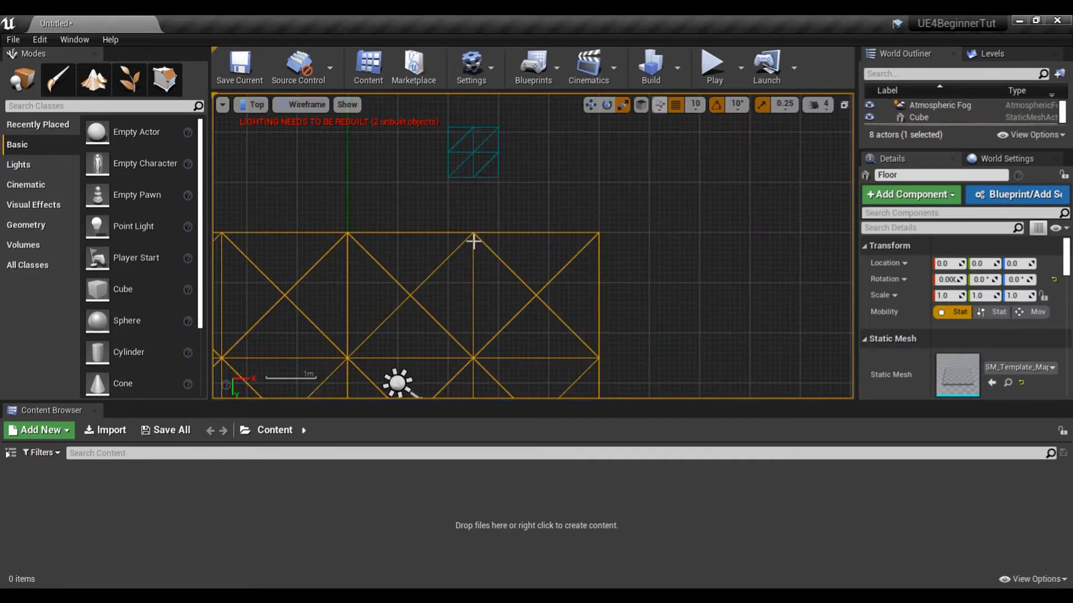
scroll(474, 242, "down", 12)
scroll(474, 240, "up", 3)
right_click_drag(548, 265, 571, 178)
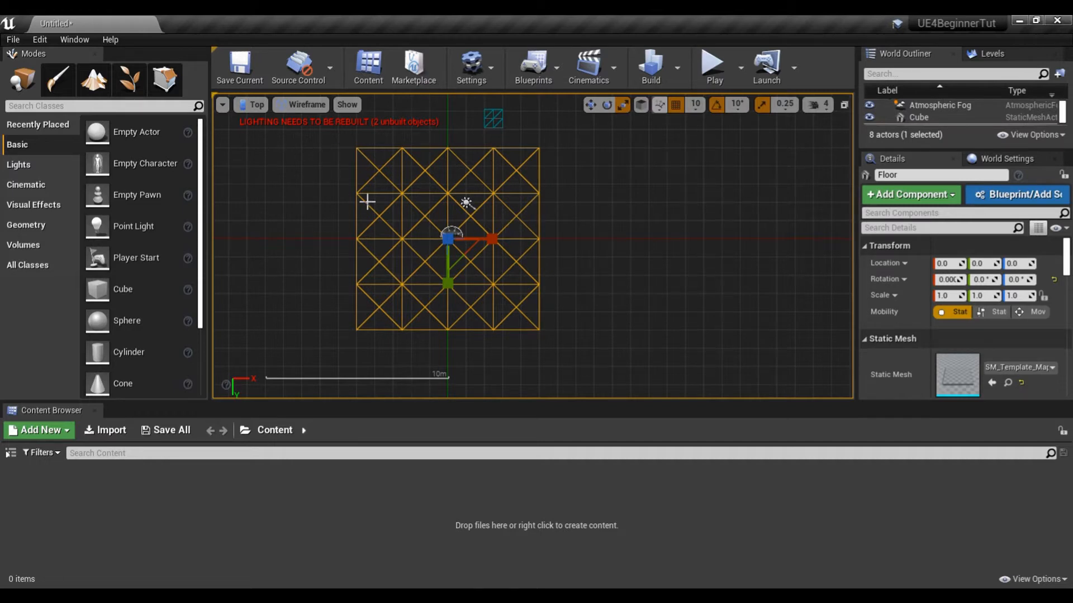
Show the top view in Lit and Unlit modes, and return it to Wireframe
left_click(294, 105)
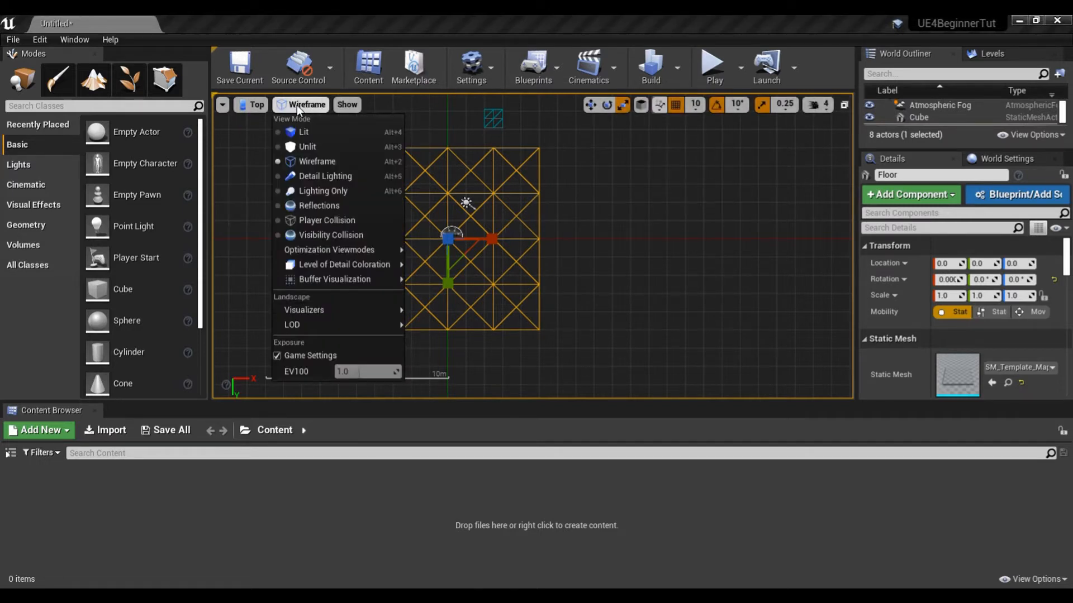
left_click(299, 132)
left_click(288, 104)
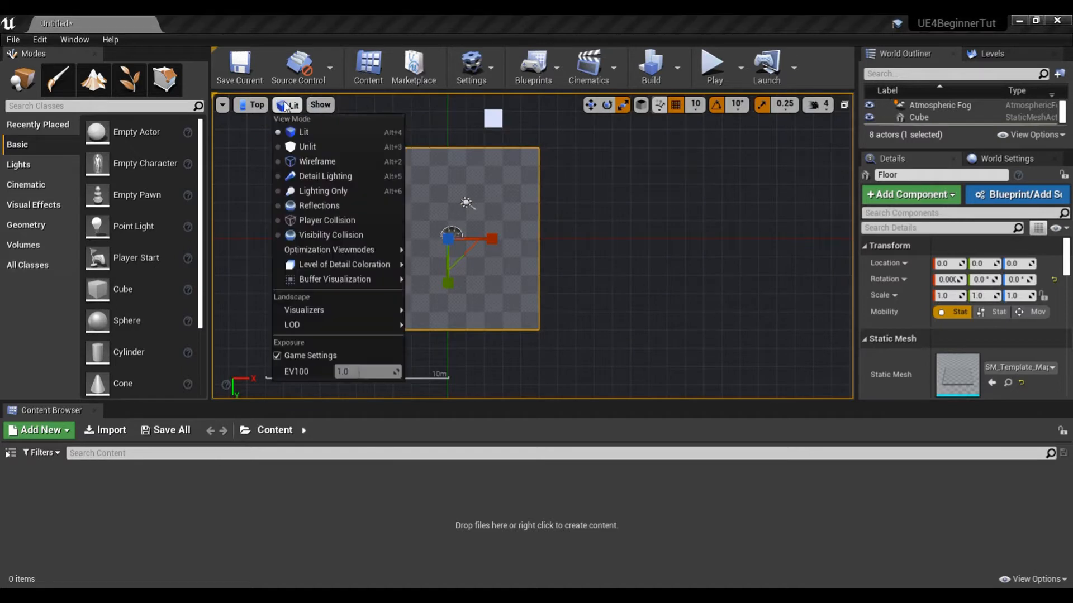
left_click(304, 148)
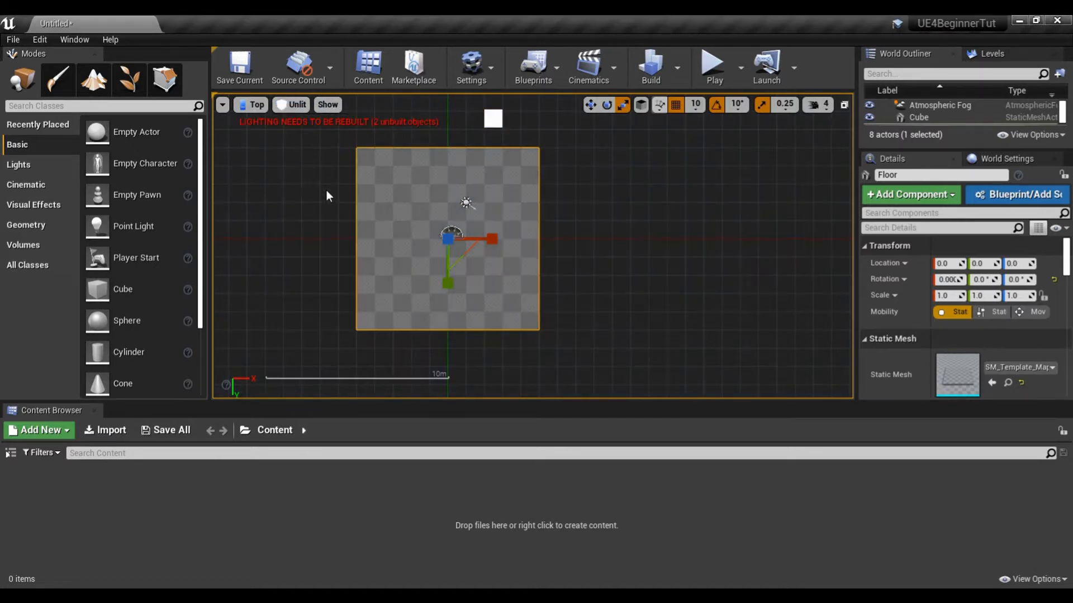
left_click(287, 107)
left_click(325, 160)
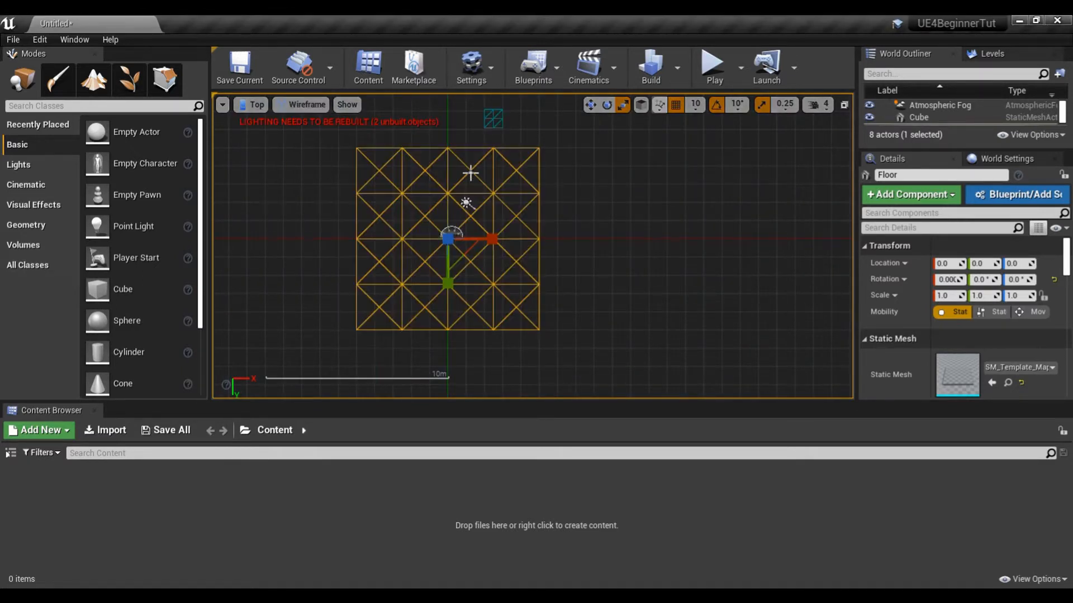
Look at the scene in the Bottom, Left and Right orthographic views, and return to Perspective
left_click(255, 105)
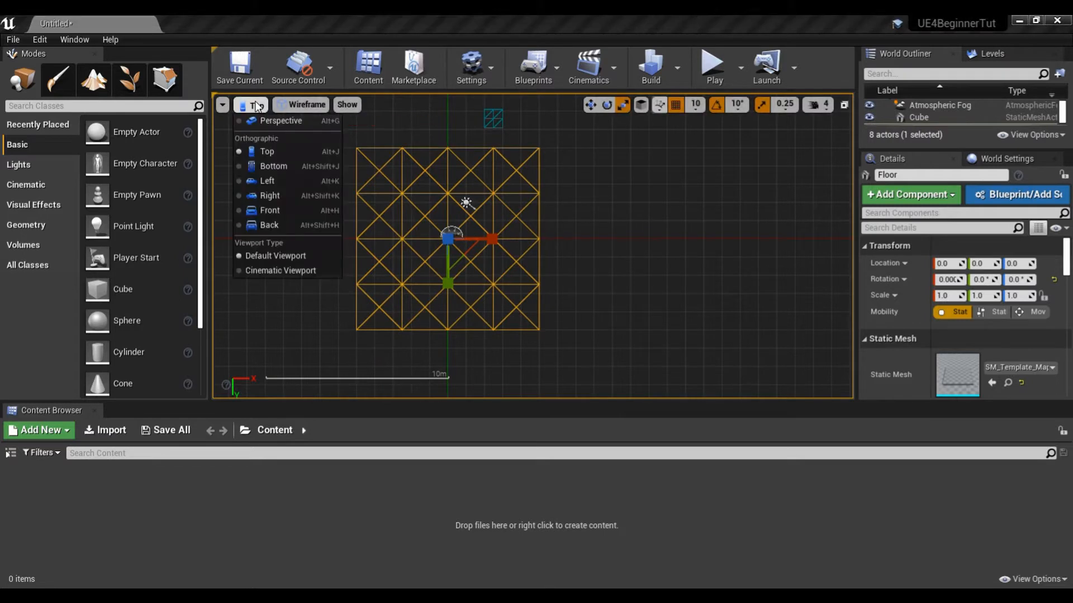
left_click(281, 166)
left_click(263, 105)
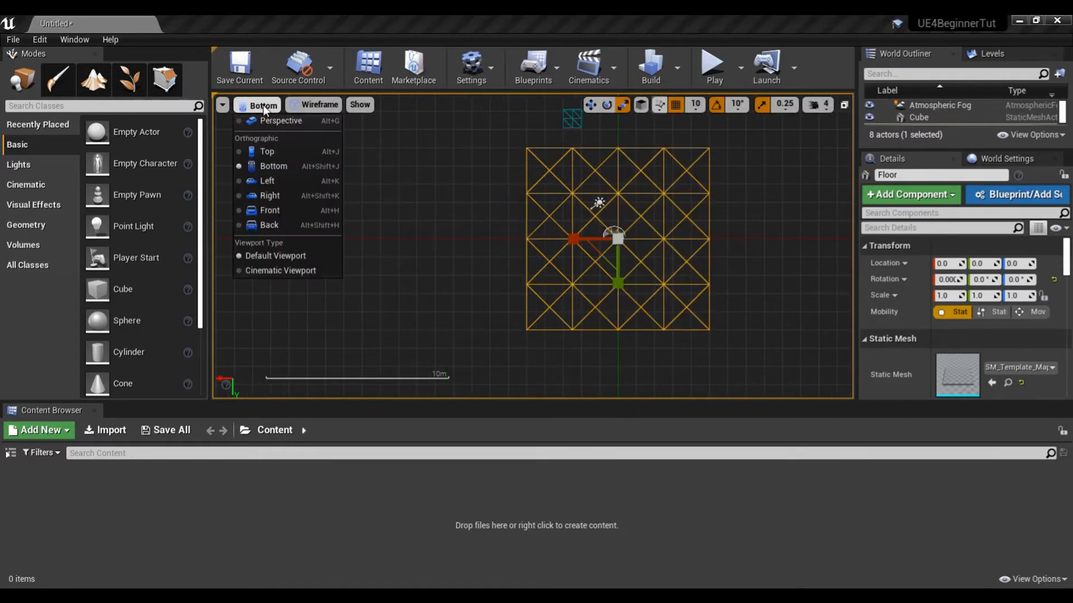
left_click(269, 180)
left_click(257, 107)
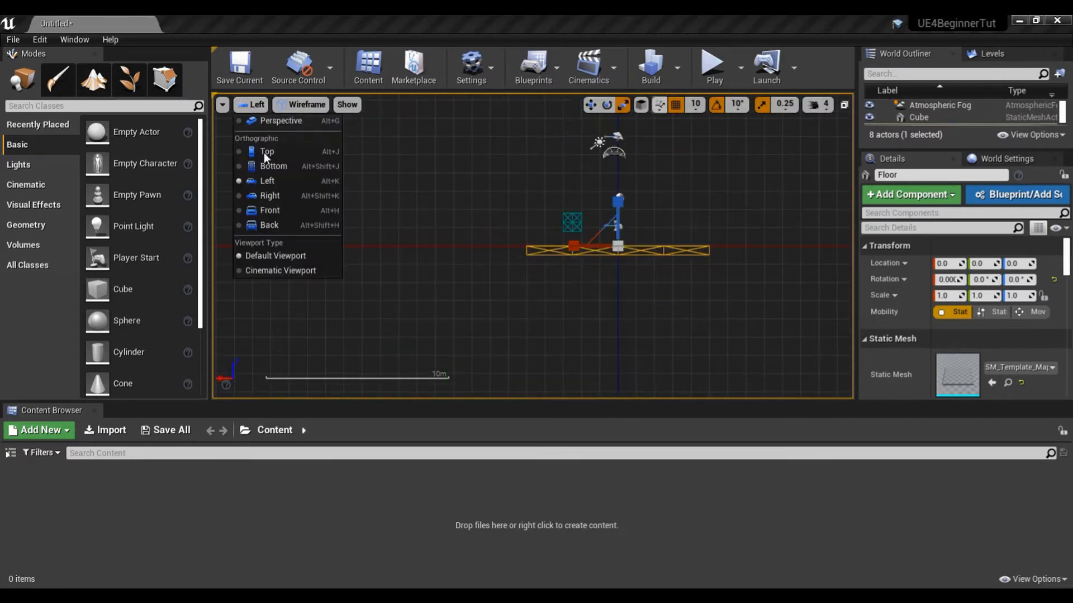
left_click(272, 196)
left_click(252, 104)
left_click(277, 120)
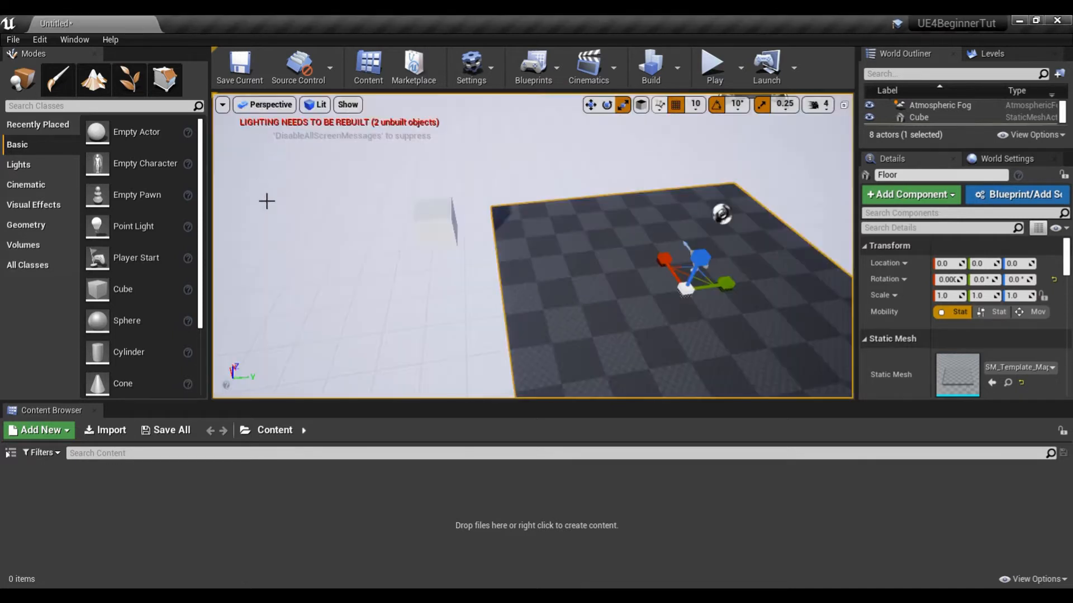
Look at the scene in the Front and Back orthographic views, and return to Perspective to see the floor from a low angle
left_click(261, 107)
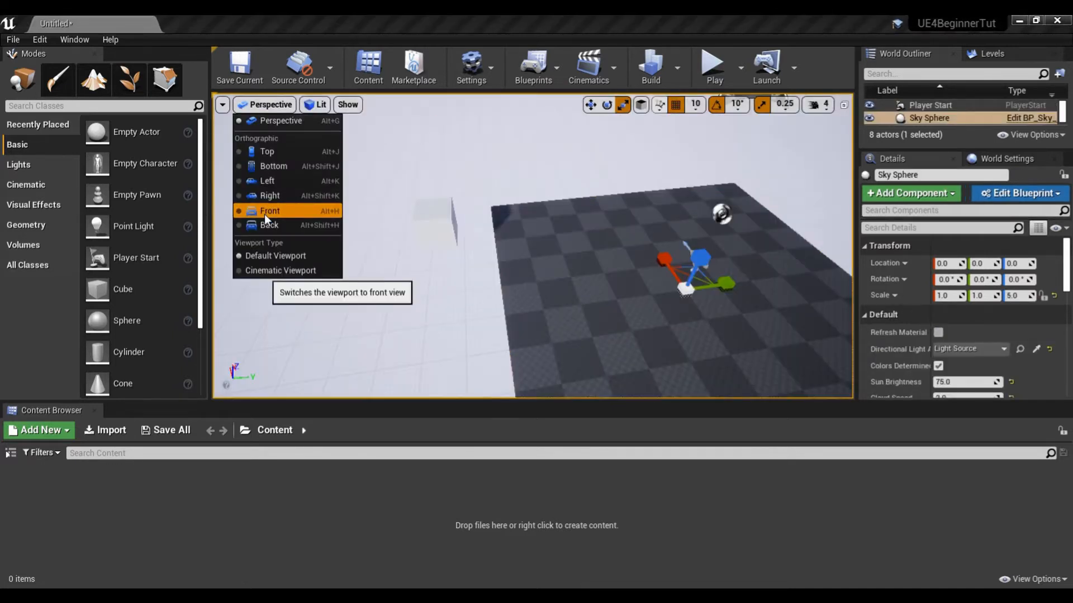
left_click(264, 212)
left_click(258, 105)
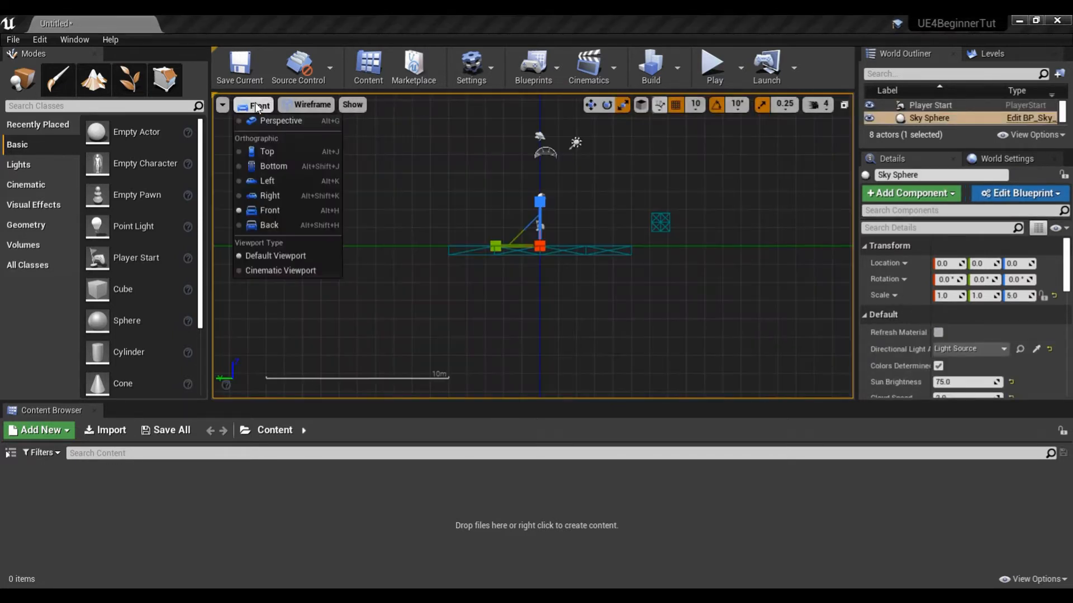
left_click(277, 223)
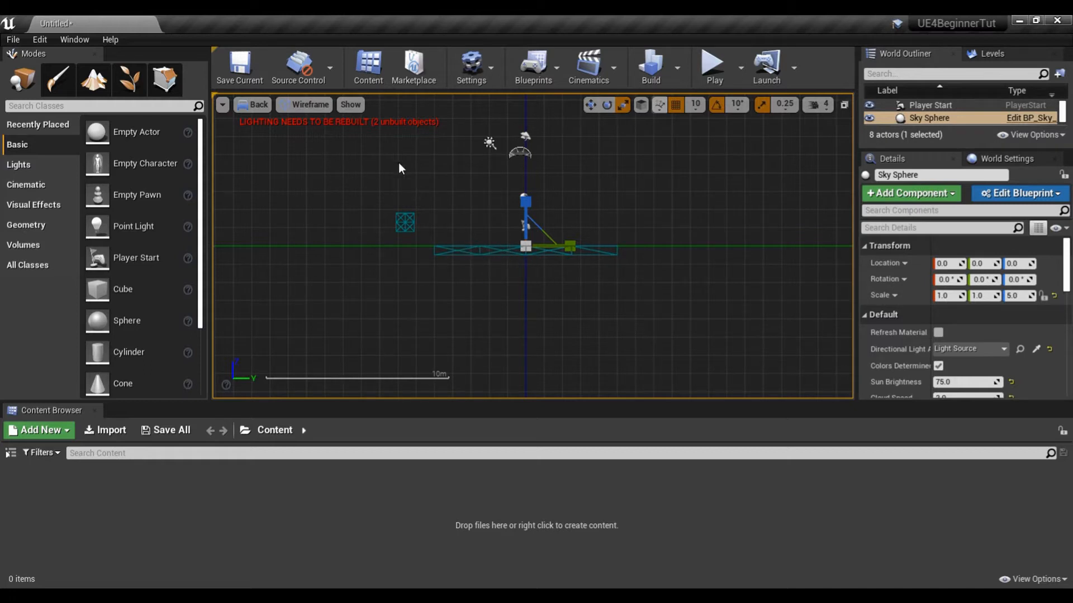
left_click(254, 105)
left_click(299, 137)
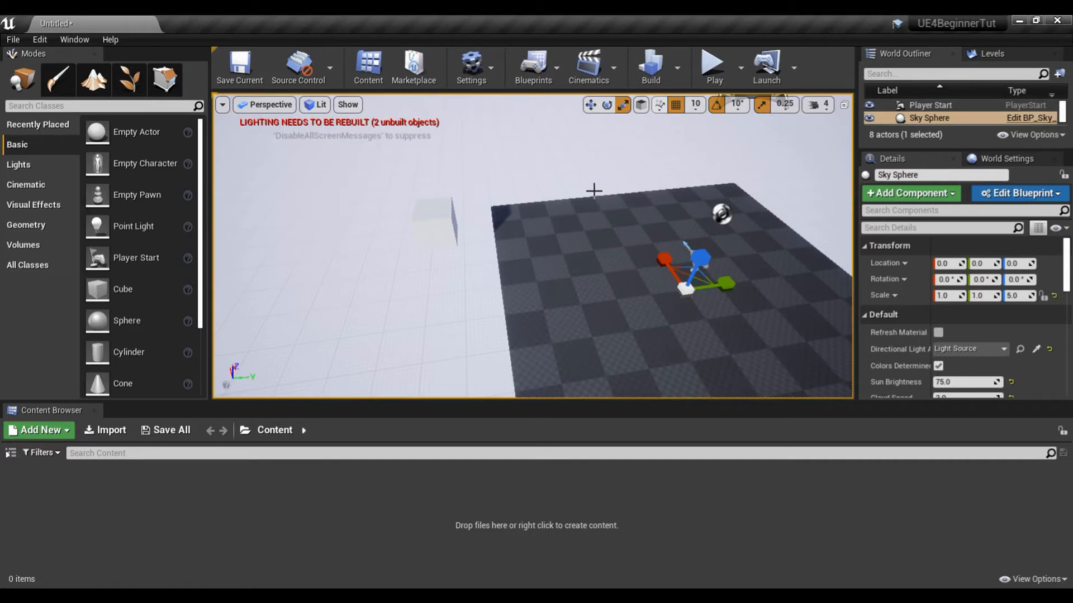
right_click_drag(424, 275, 670, 252)
Show the frame rate (FPS) in the viewport and hide it again
left_click(222, 105)
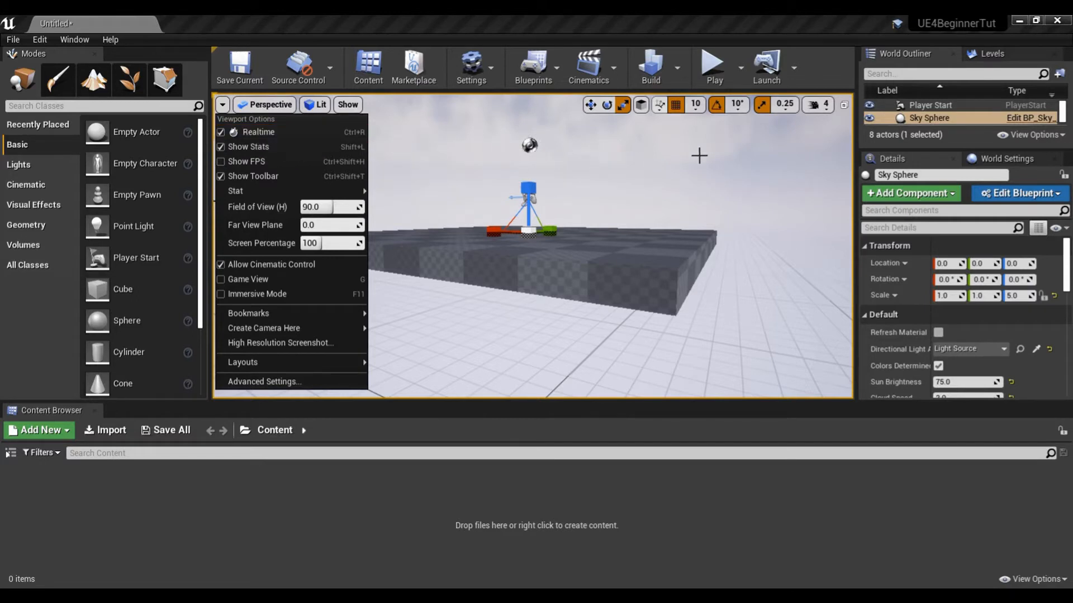
left_click(247, 162)
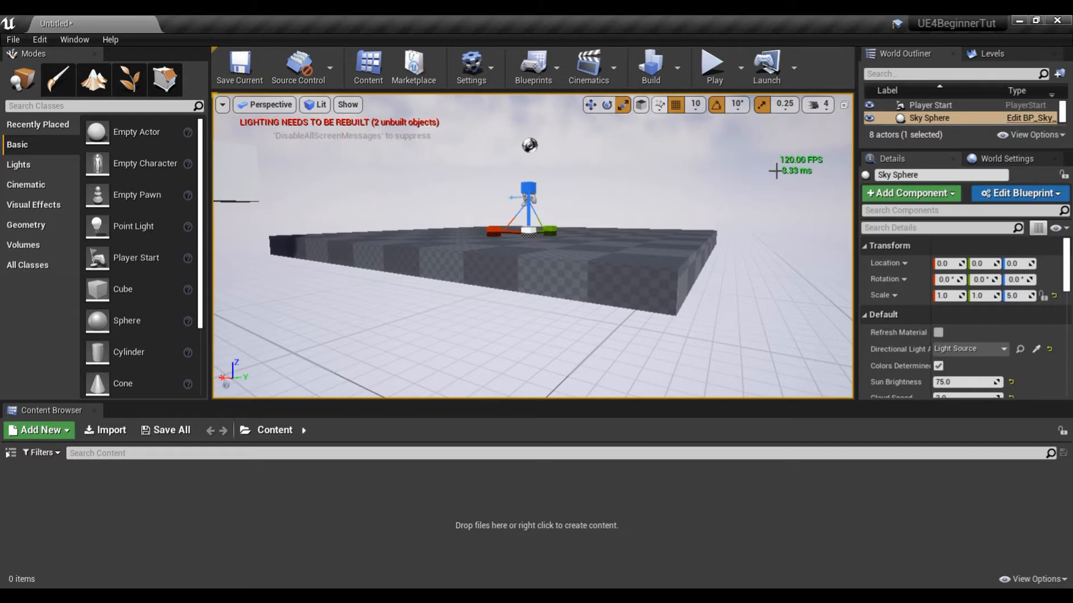
left_click(222, 105)
left_click(247, 162)
left_click(222, 105)
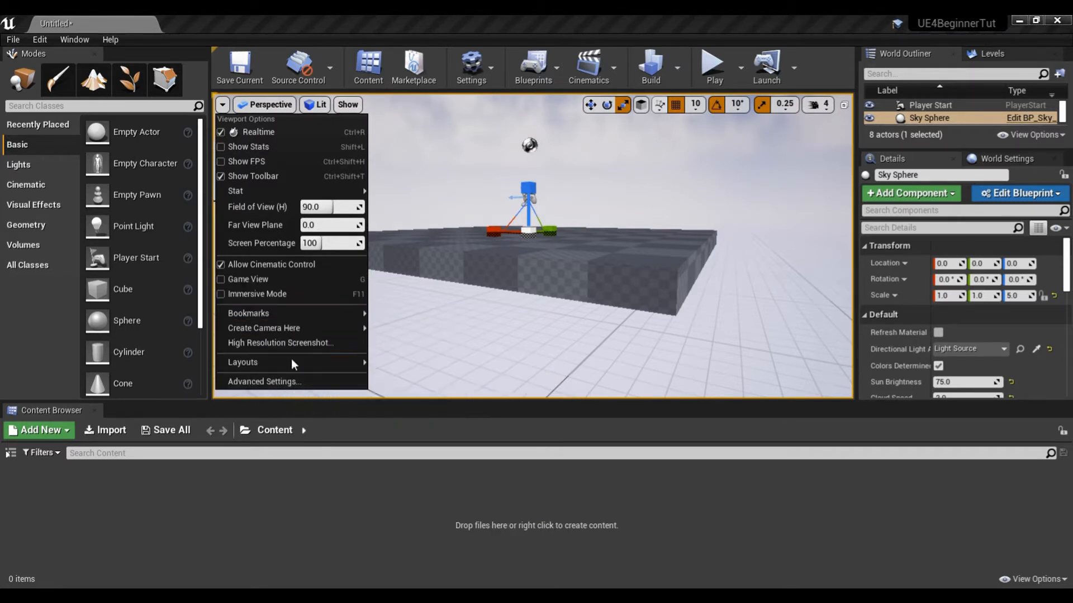
mouse_move(294, 367)
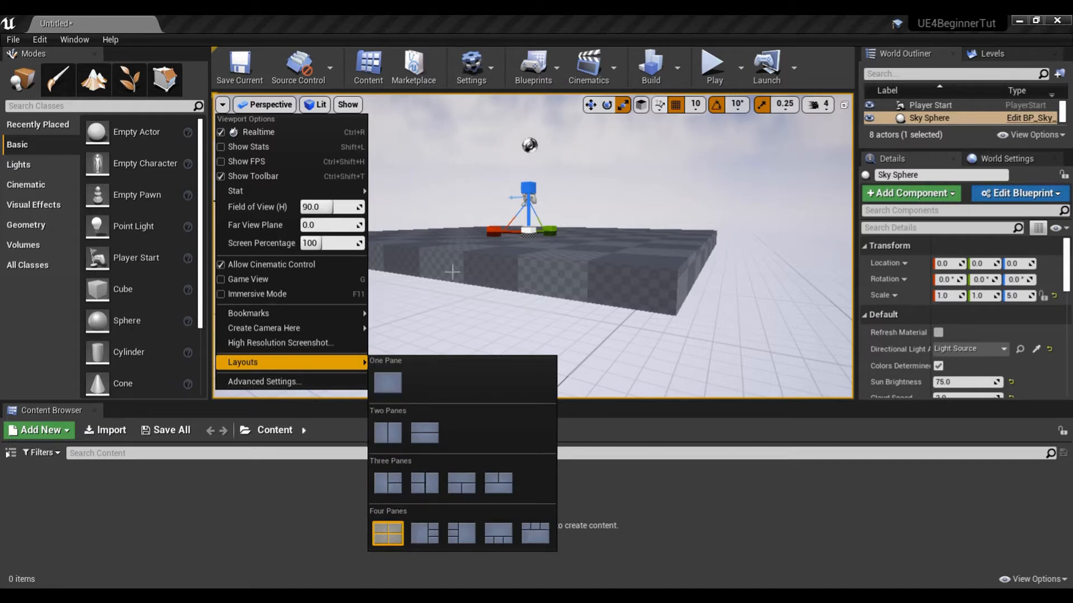
mouse_move(234, 101)
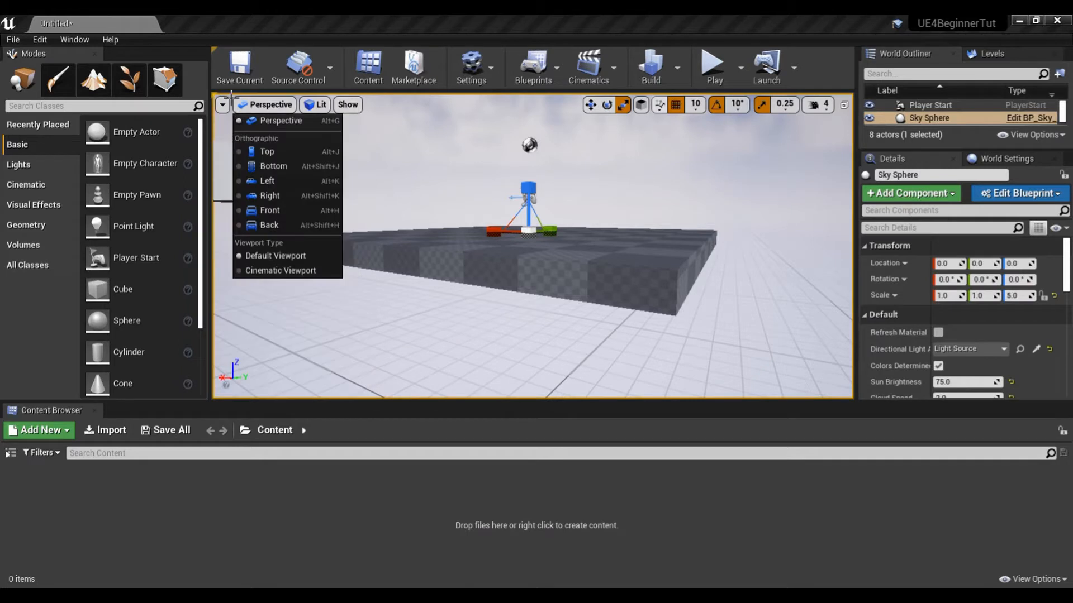
mouse_move(302, 106)
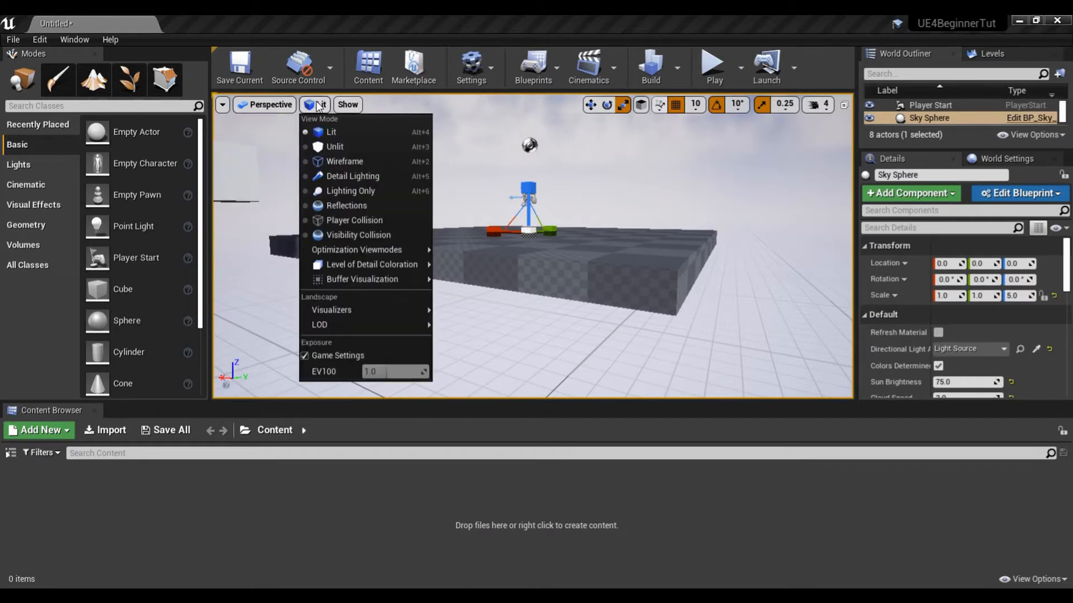
left_click(331, 129)
Place a Directional Light above the floor at about X -310, Y 20, Z 270
mouse_move(661, 218)
right_mouse_down()
mouse_move(664, 140)
mouse_move(665, 235)
mouse_move(665, 215)
right_mouse_up()
right_click_drag(594, 215, 595, 252)
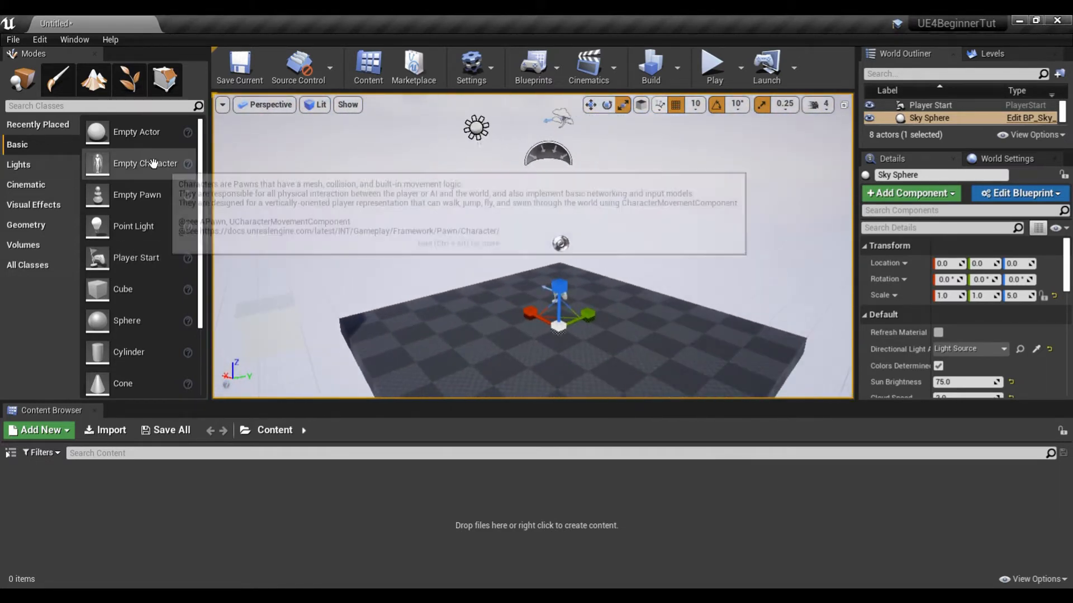
left_click(39, 162)
left_click_drag(124, 141, 668, 263)
right_click_drag(590, 352, 604, 334)
Switch the perspective viewport to Unlit mode and view the floor and cube without lighting
left_click(314, 105)
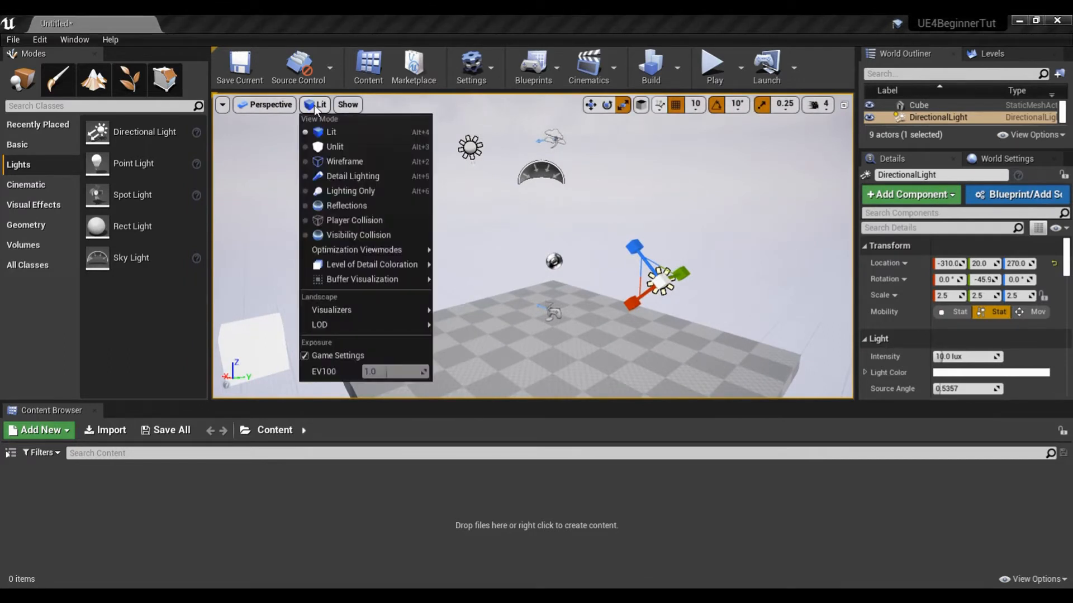
left_click(341, 149)
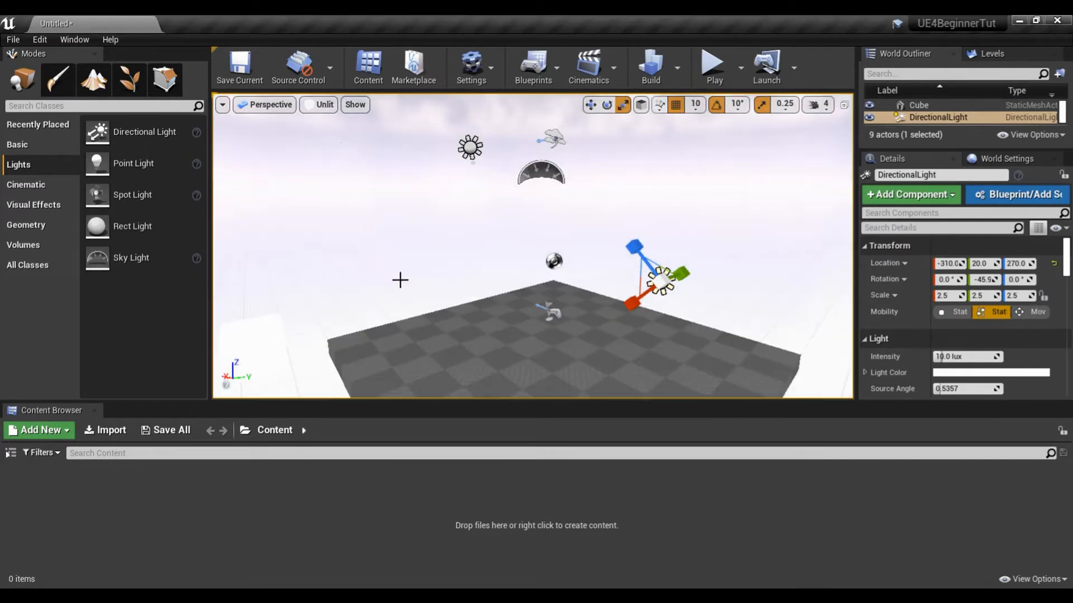
mouse_move(434, 302)
right_mouse_down()
mouse_move(398, 277)
mouse_move(396, 296)
mouse_move(405, 286)
mouse_move(383, 307)
mouse_move(434, 303)
right_mouse_up()
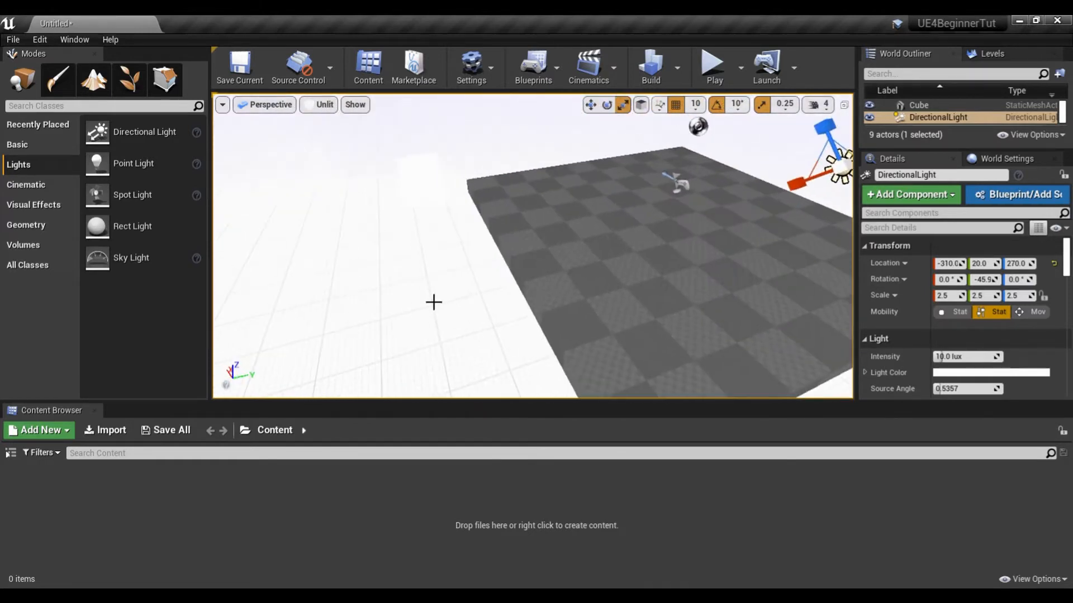
Move the cube from beside the floor onto its centre, at location X 0, Y 0, Z 70
right_click_drag(578, 274, 603, 177)
left_click(579, 163)
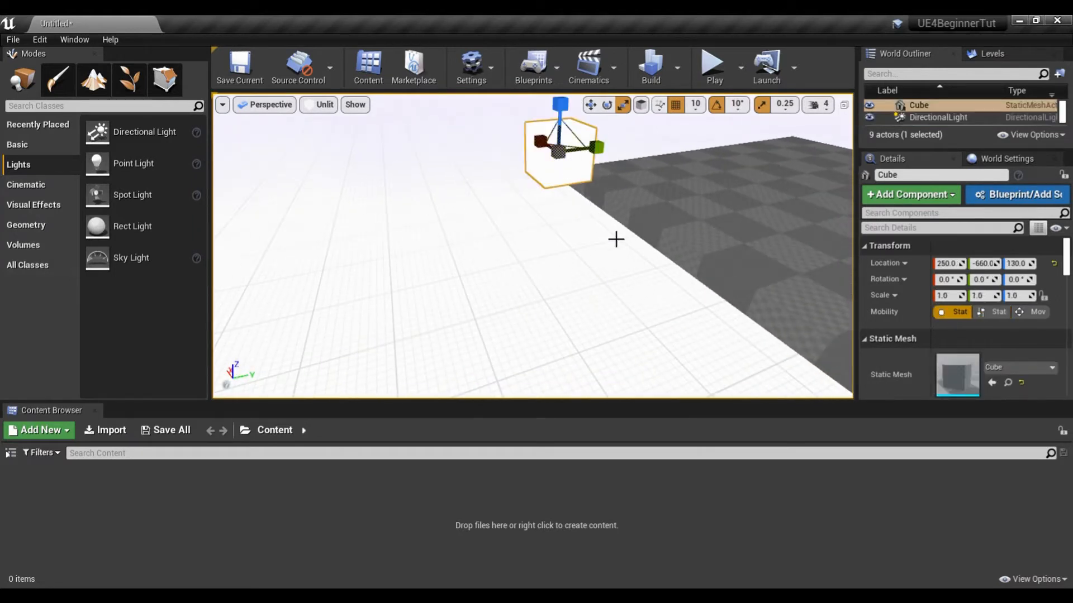
key("w")
left_click_drag(602, 147, 827, 133)
right_click_drag(670, 179, 743, 184)
left_click_drag(604, 132, 481, 139)
left_click_drag(252, 99, 366, 372)
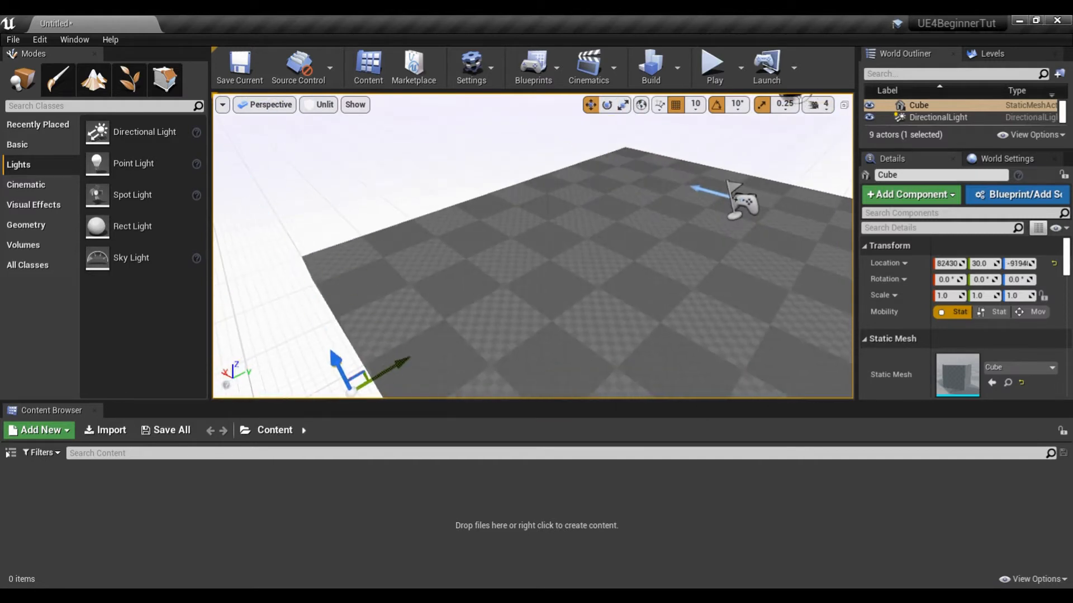
key("ctrl+z")
left_click_drag(752, 152, 742, 187)
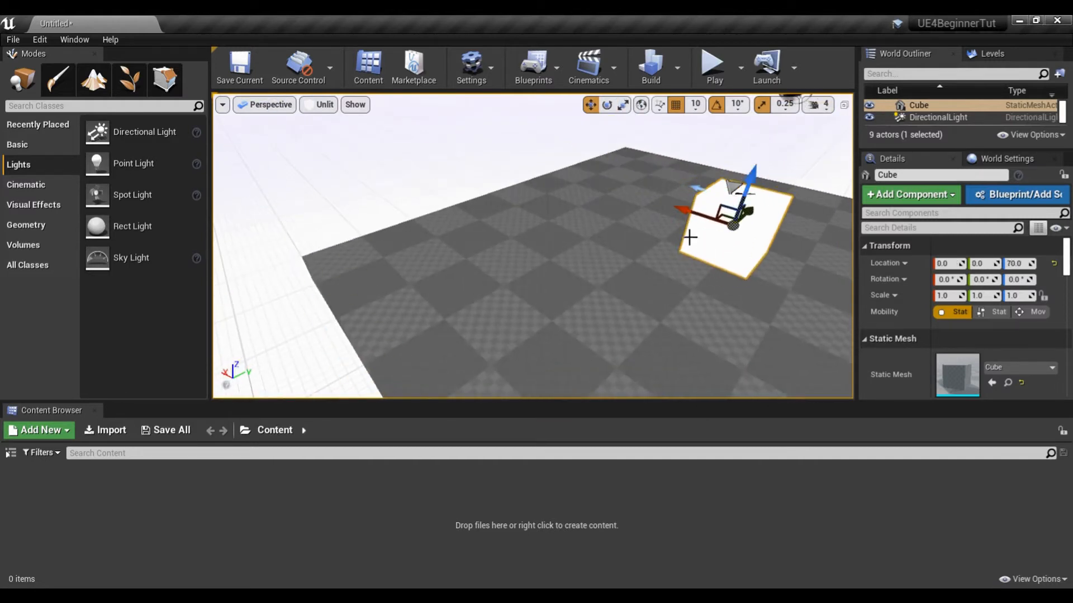
View the cube on the floor in Lit mode and in Wireframe mode
left_click(327, 105)
left_click(329, 132)
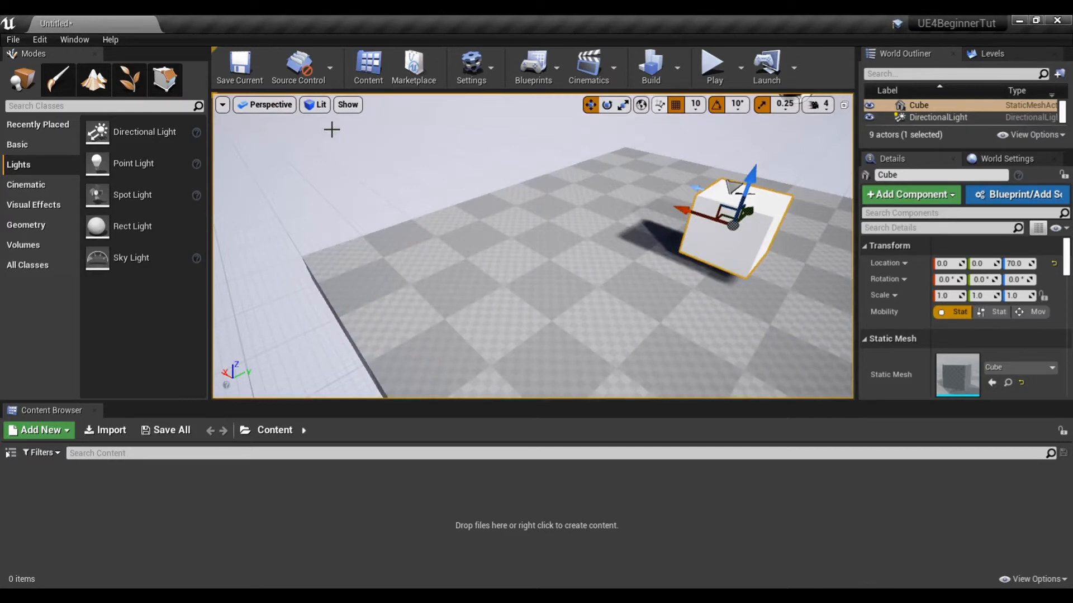
left_click(316, 102)
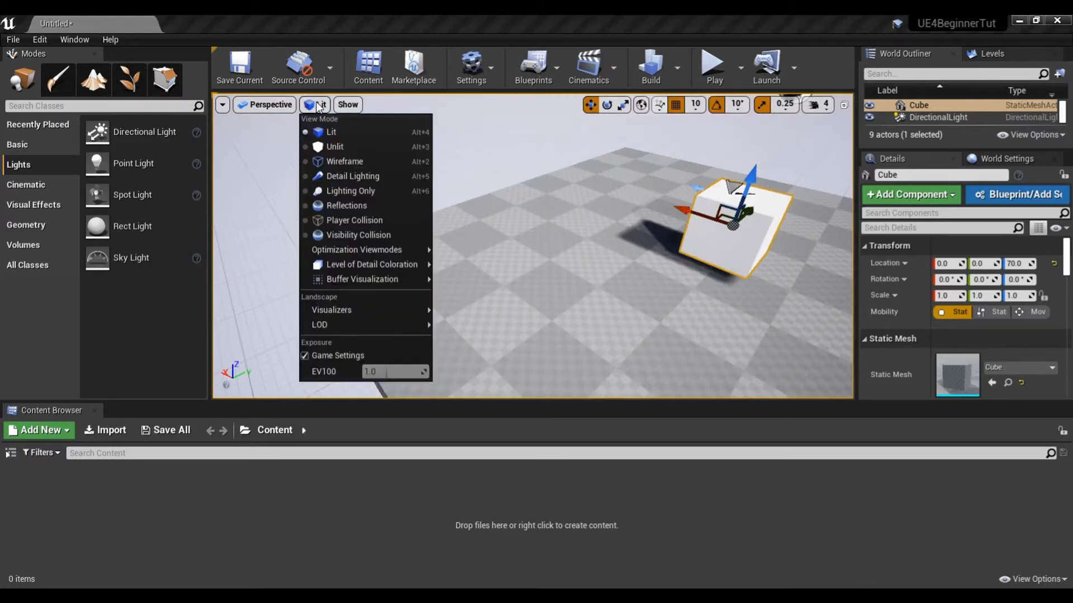
left_click(355, 162)
right_click_drag(519, 292, 740, 293)
Switch the viewport to Detail Lighting mode and examine the cube and floor from several angles
left_click(321, 102)
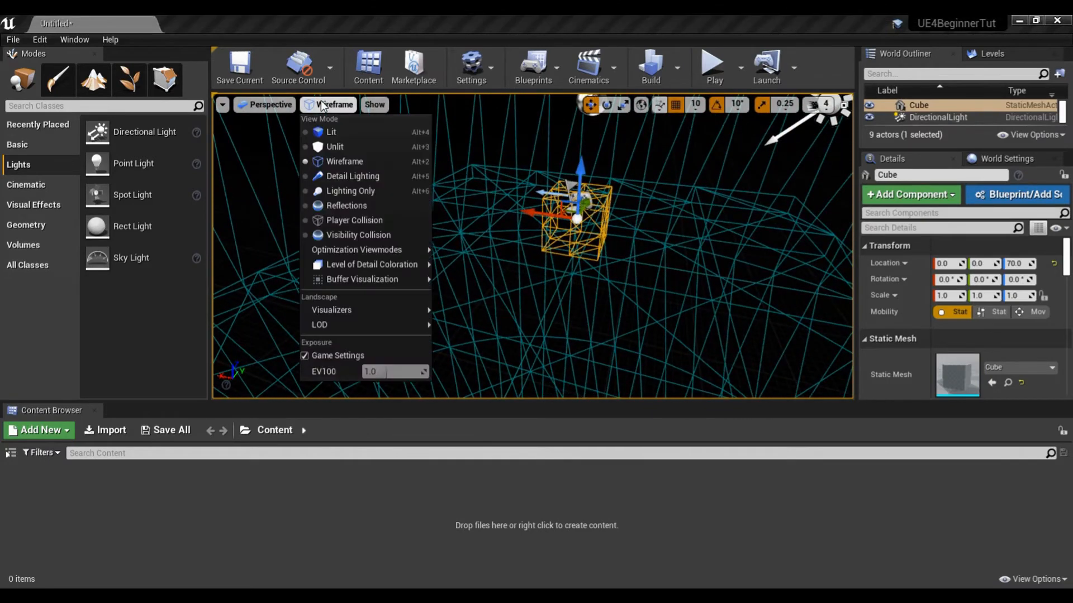
left_click(348, 177)
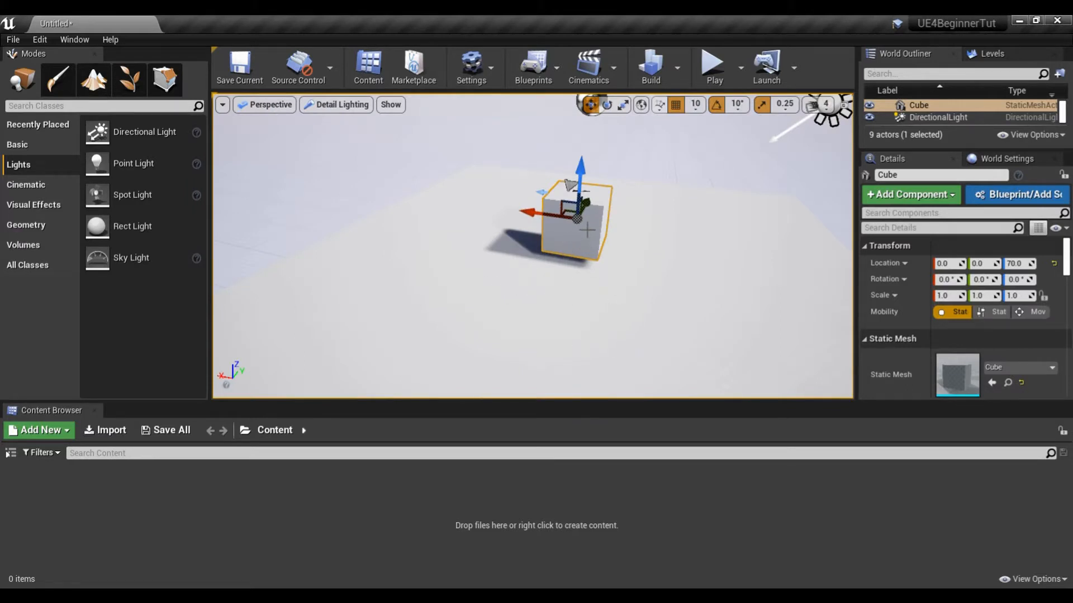
right_click_drag(547, 246, 364, 292)
right_click_drag(464, 292, 581, 235)
right_click_drag(417, 299, 327, 312)
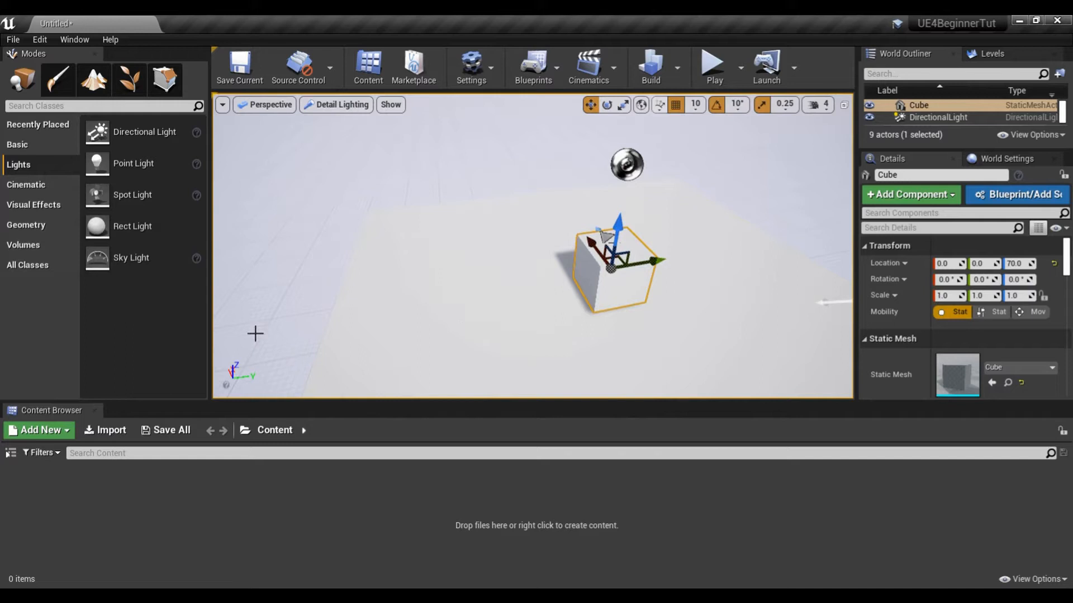
Add a Curved Stair geometry brush to the floor beside the cube, at about X 110, Y -110, Z 0
left_click(26, 226)
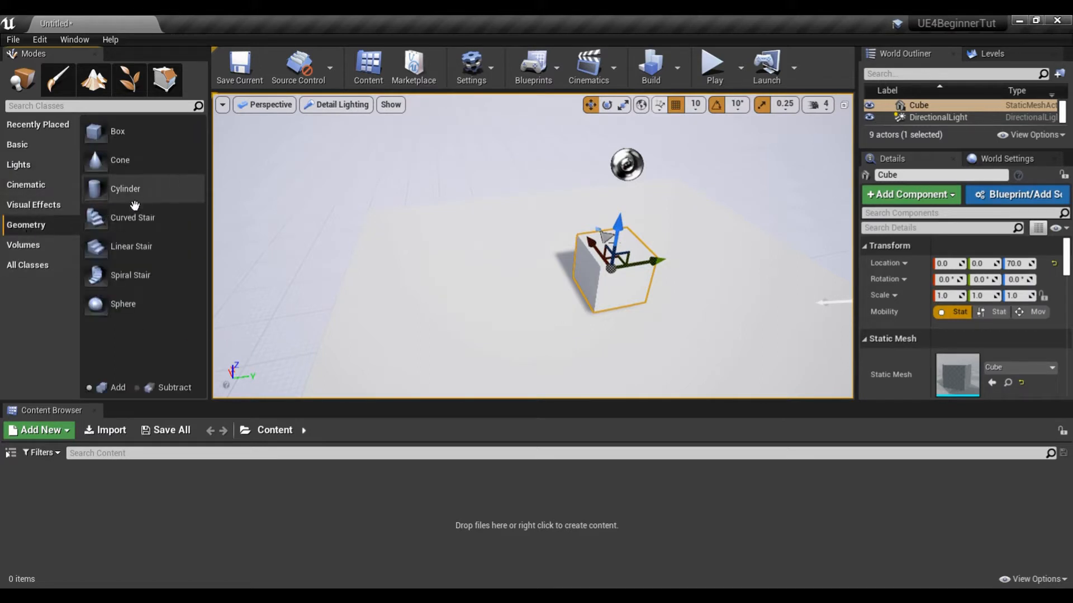
mouse_move(96, 221)
left_mouse_down()
mouse_move(521, 228)
mouse_move(425, 330)
mouse_move(535, 269)
left_mouse_up()
key("w")
right_click_drag(479, 330, 508, 312)
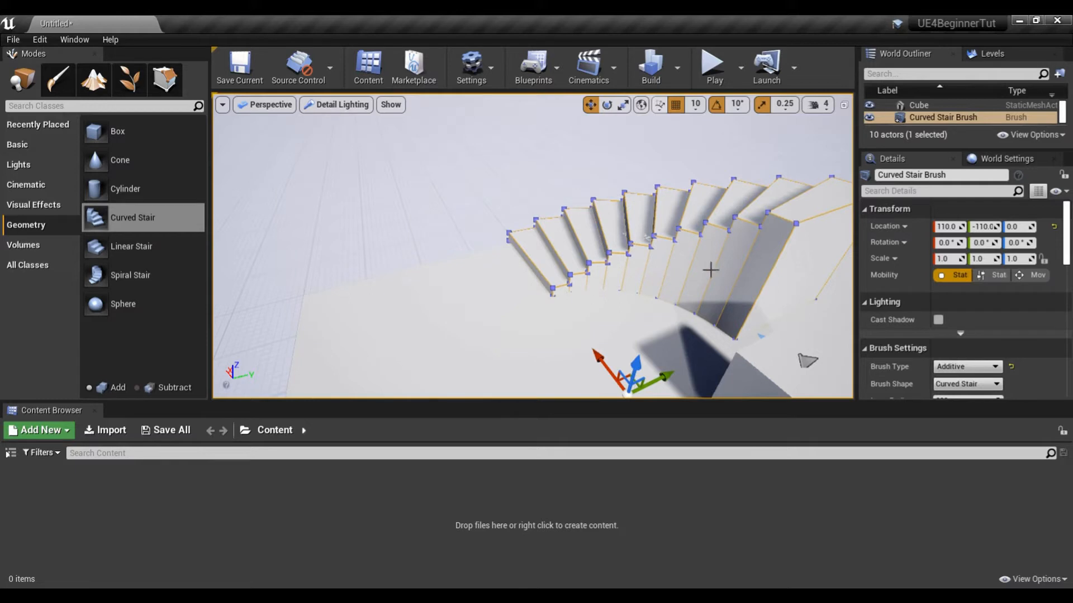
key("a")
right_click_drag(675, 260, 783, 296)
middle_click_drag(537, 210, 647, 170)
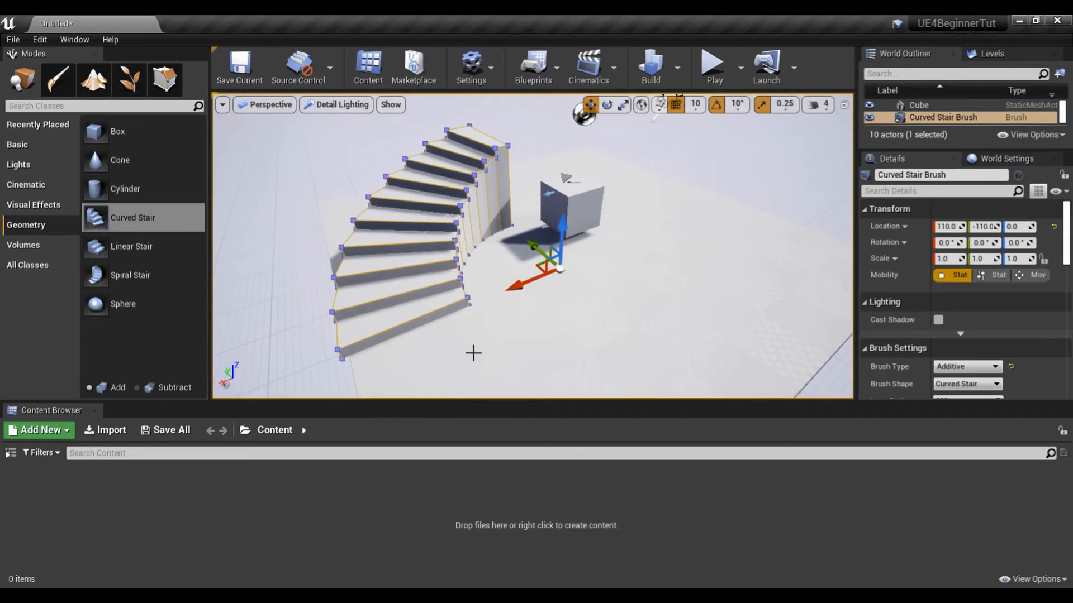
Switch the viewport to Lighting Only mode and examine the stairs, cube and floor
left_click(330, 105)
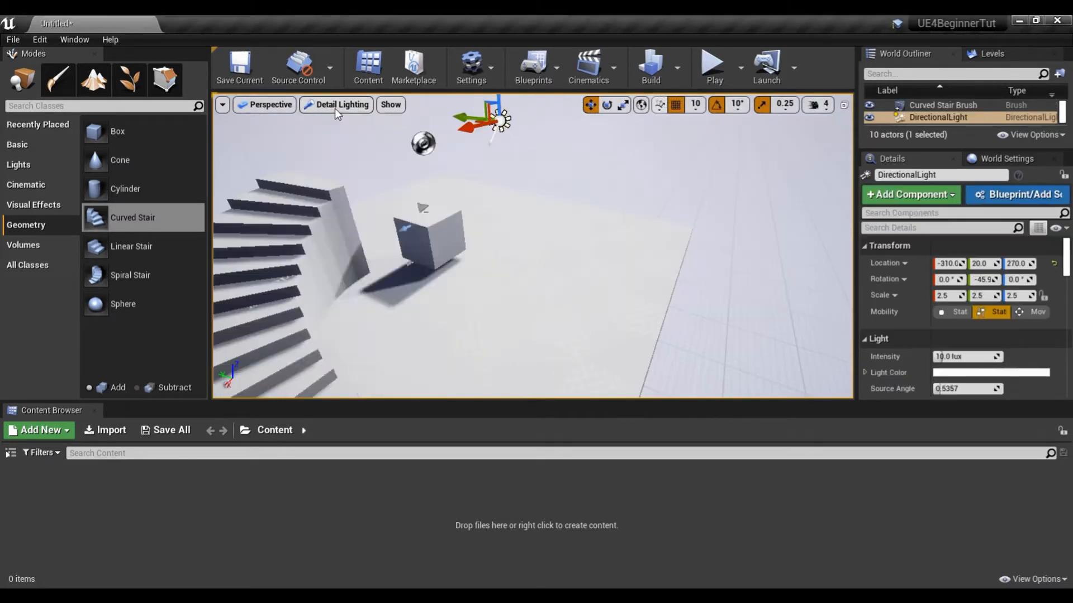
left_click(334, 107)
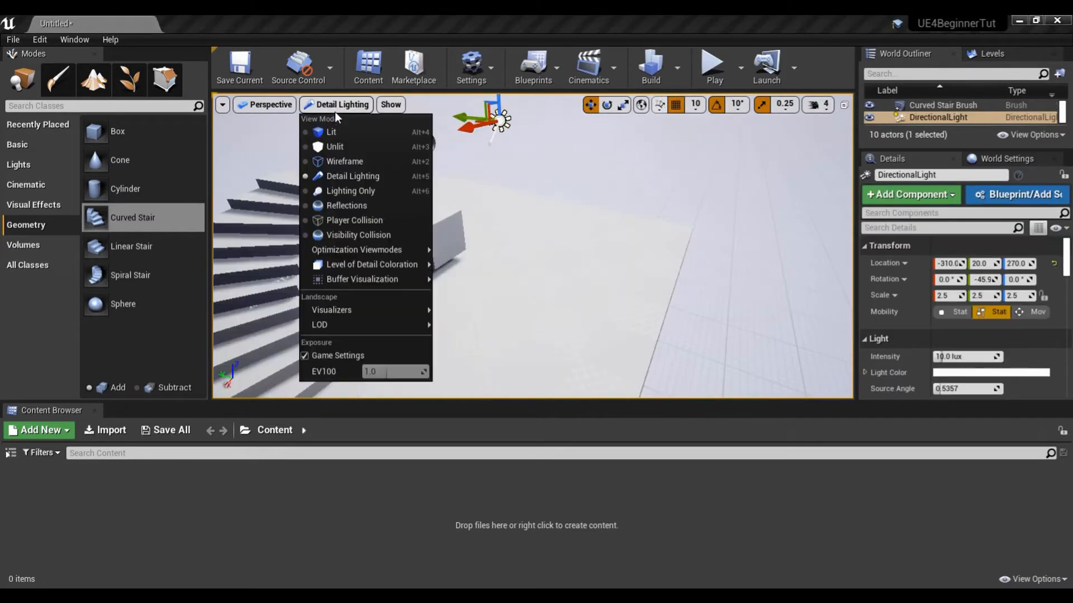
left_click(330, 190)
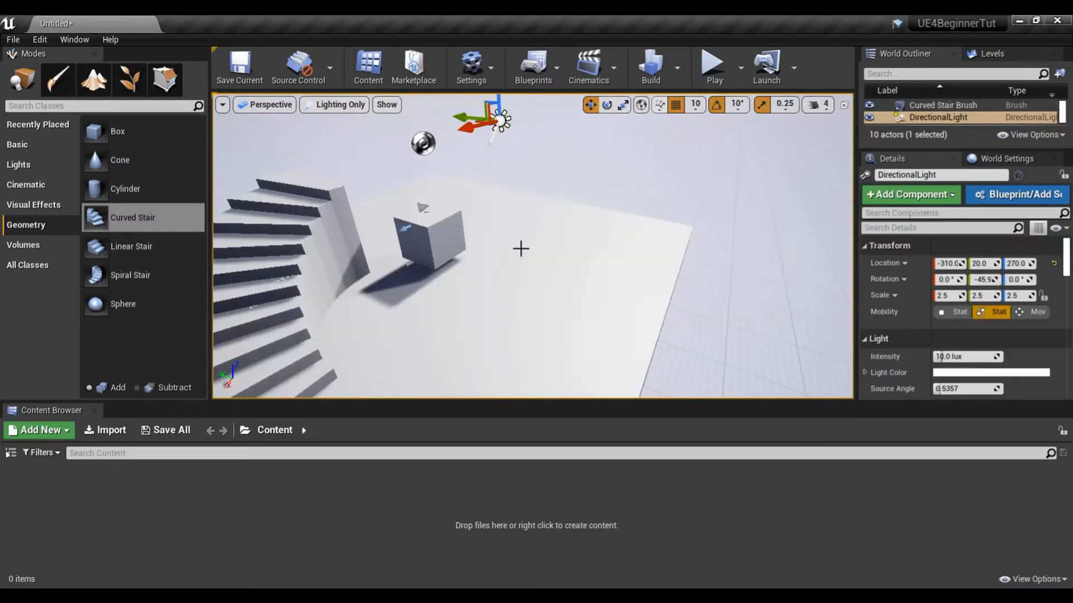
right_click_drag(543, 293, 508, 287)
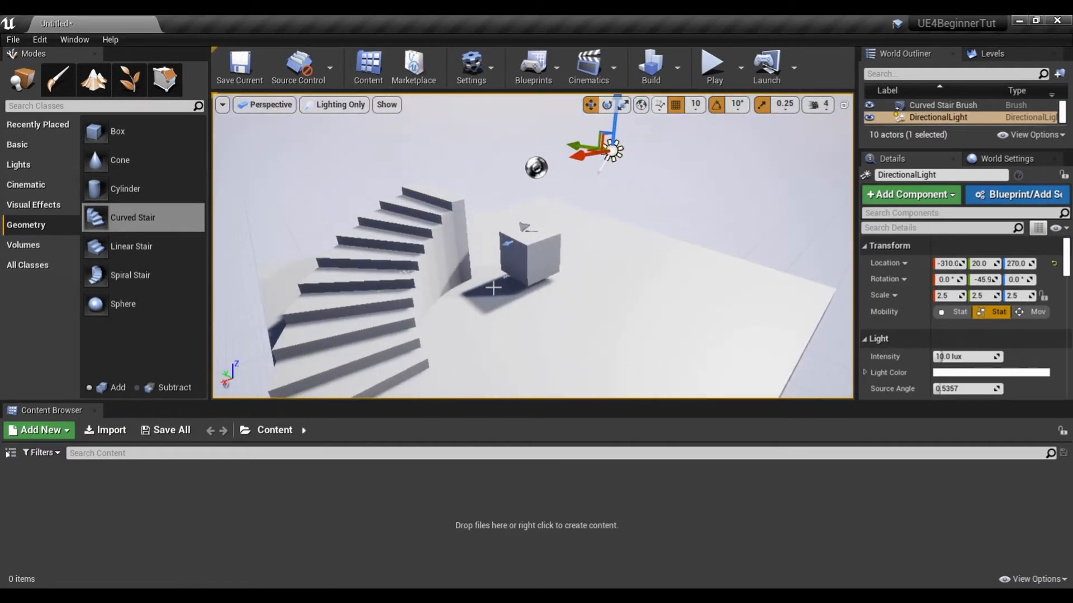
Switch the viewport to Reflections mode and examine the reflections on the floor, cube and stairs
left_click(334, 105)
left_click(353, 201)
right_click_drag(545, 310, 487, 296)
Delete the sphere reflection capture above the cube, check the reflections without it, and undo the deletion
left_click(518, 195)
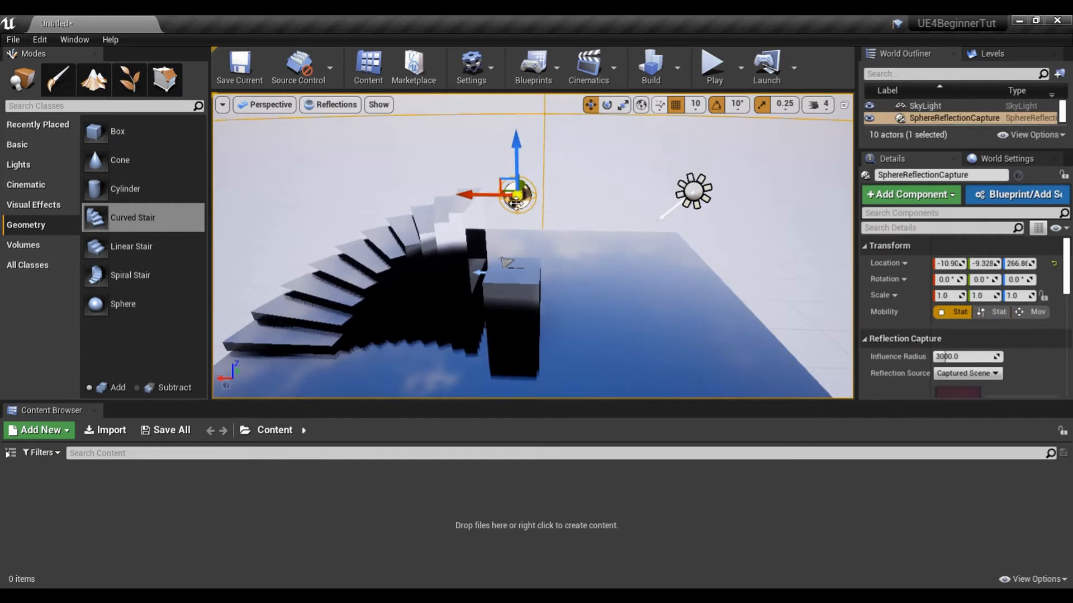
right_click_drag(559, 275, 537, 274)
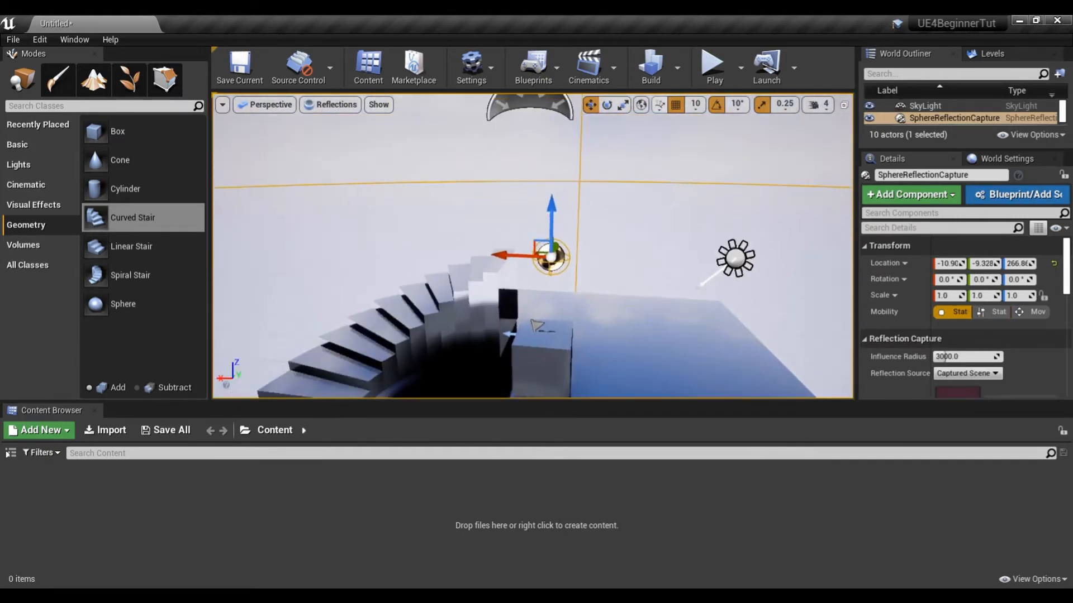
key("Delete")
right_click_drag(495, 317, 530, 357)
key("ctrl+z")
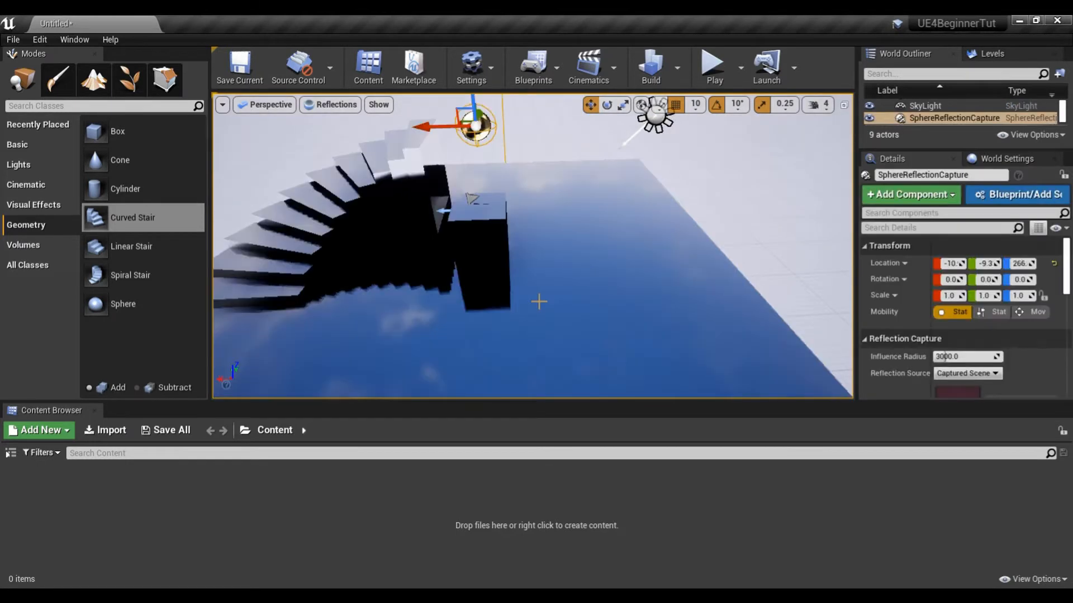
right_click_drag(545, 261, 512, 238)
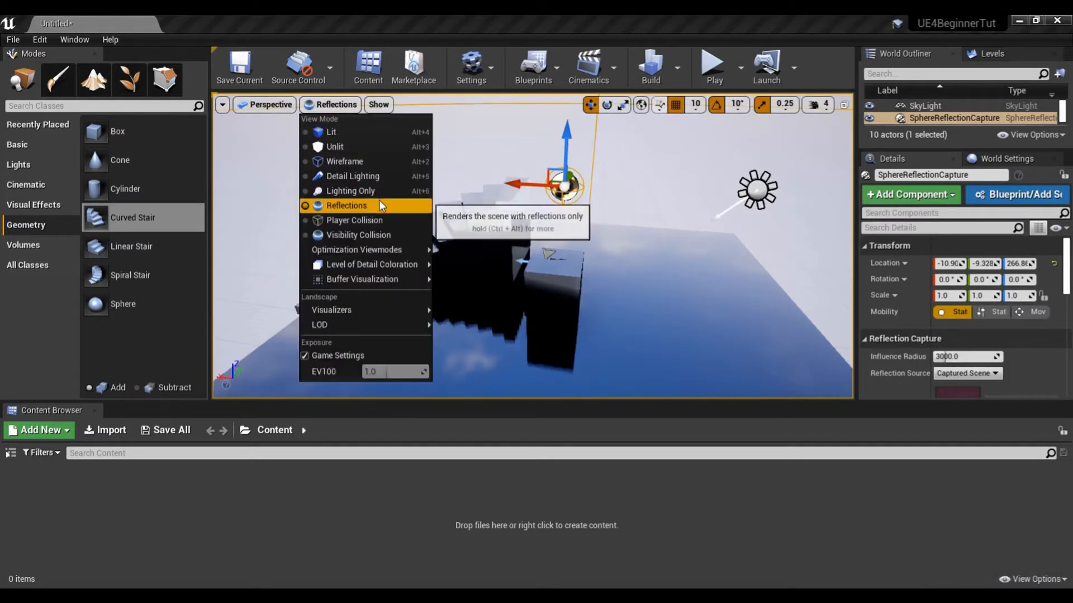
View the scene in Player Collision mode, and switch the viewport to Visibility Collision mode
mouse_move(358, 249)
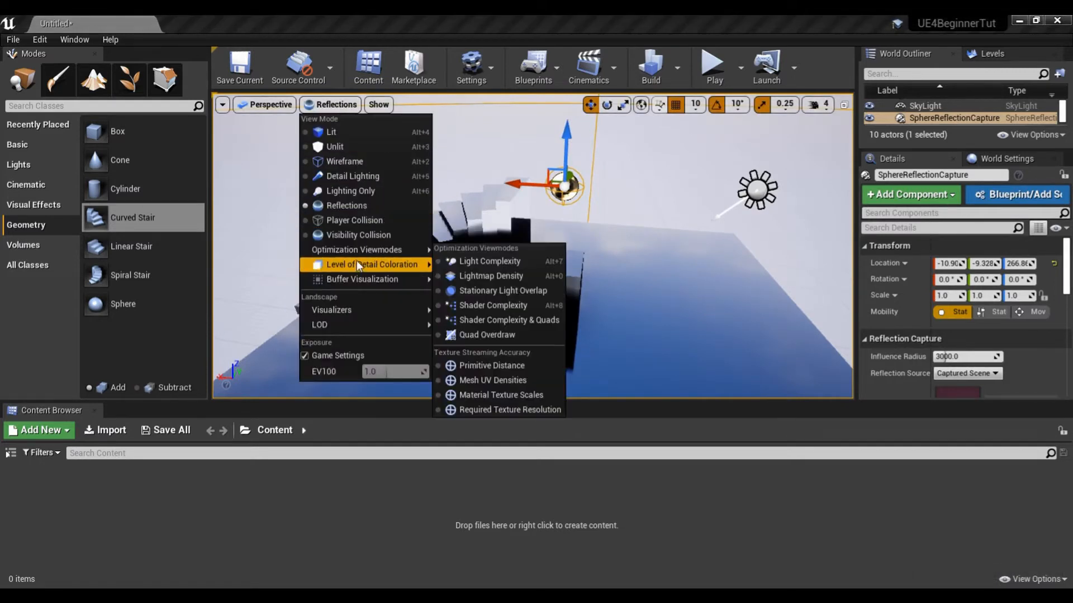
left_click(362, 221)
mouse_move(521, 292)
right_mouse_down()
mouse_move(402, 257)
mouse_move(525, 336)
mouse_move(403, 257)
mouse_move(475, 268)
mouse_move(492, 313)
mouse_move(510, 285)
right_mouse_up()
left_click(324, 109)
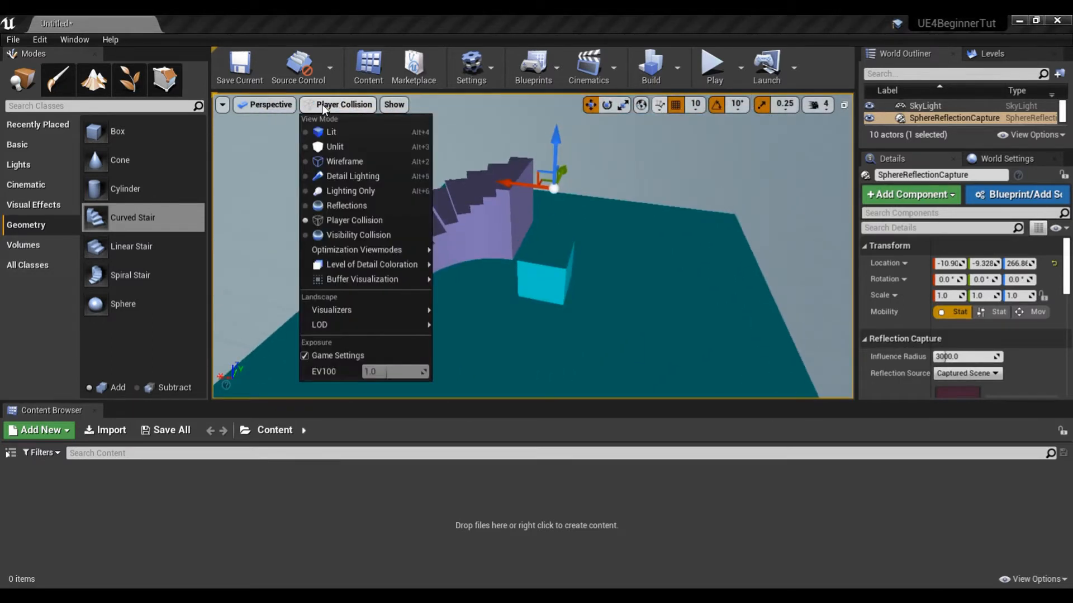
left_click(379, 235)
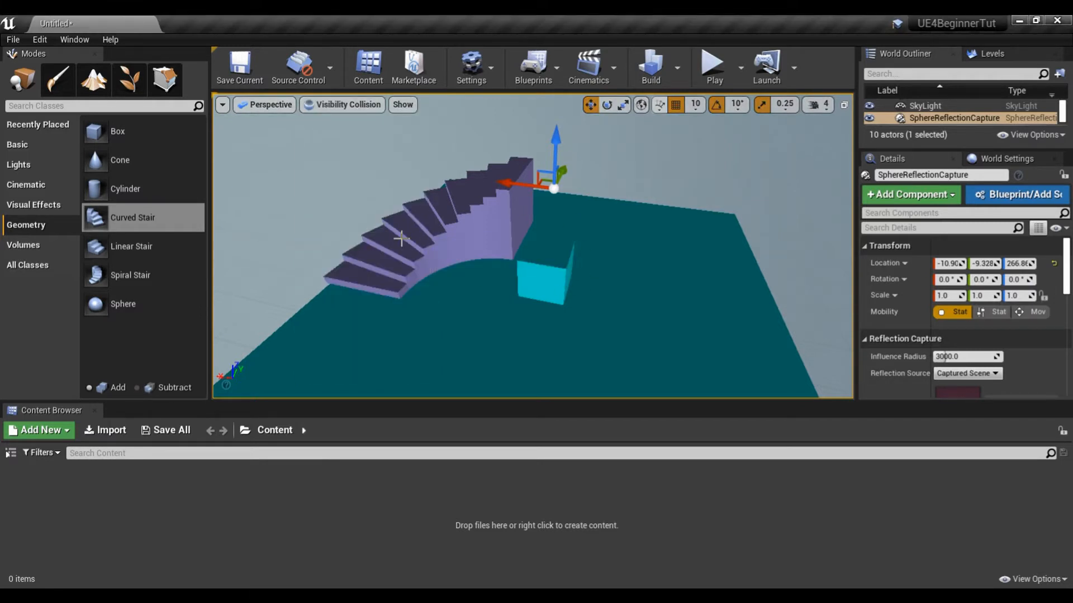
left_click(335, 106)
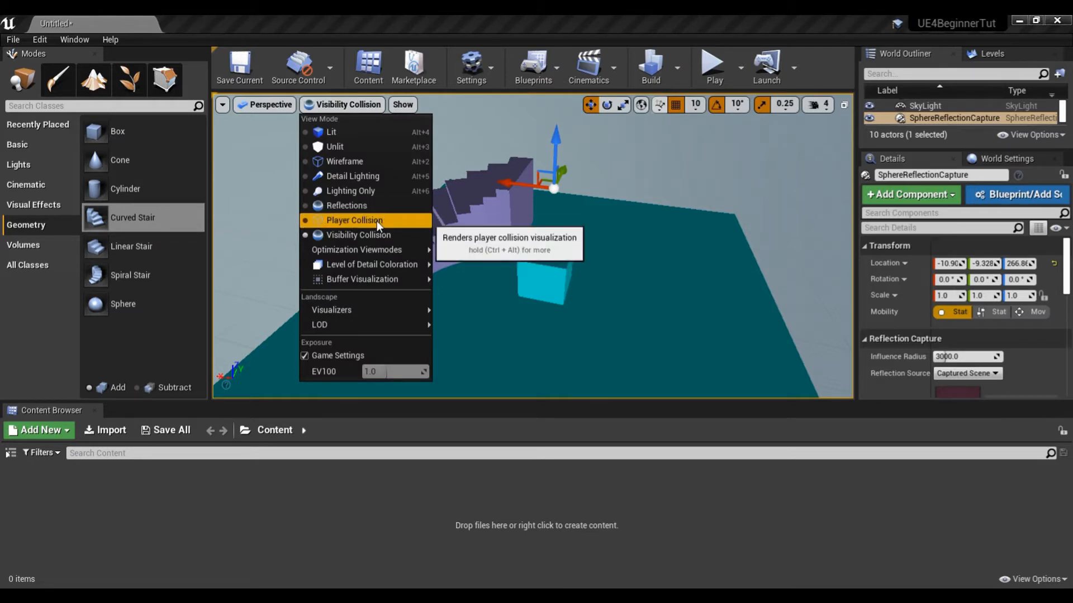
mouse_move(352, 248)
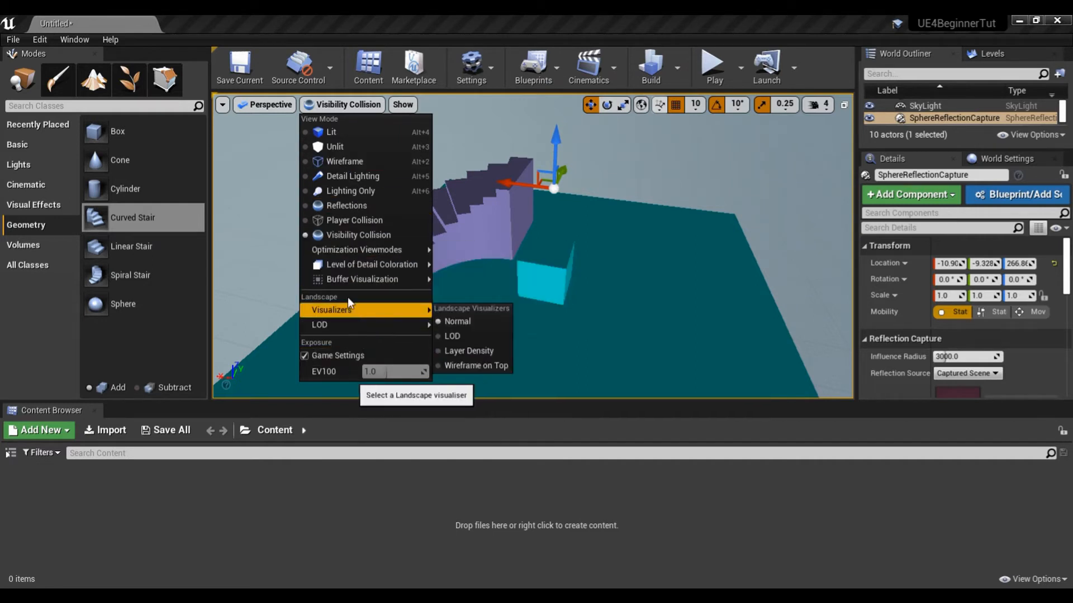
left_click(321, 104)
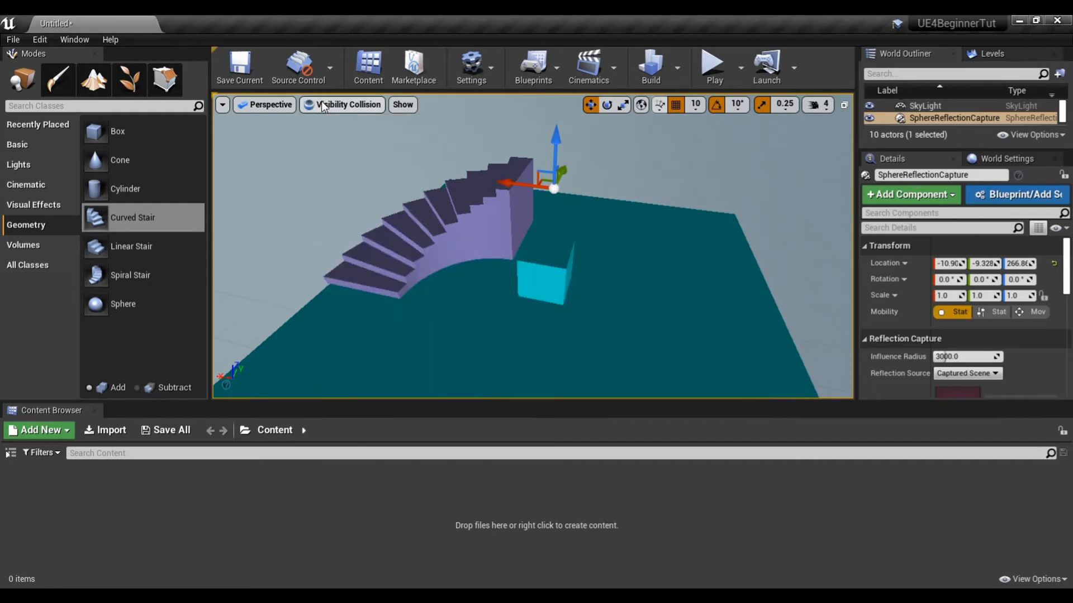
Turn the viewport's Atmosphere and BSP show flags off and back on to compare their effect on the scene
left_click(403, 105)
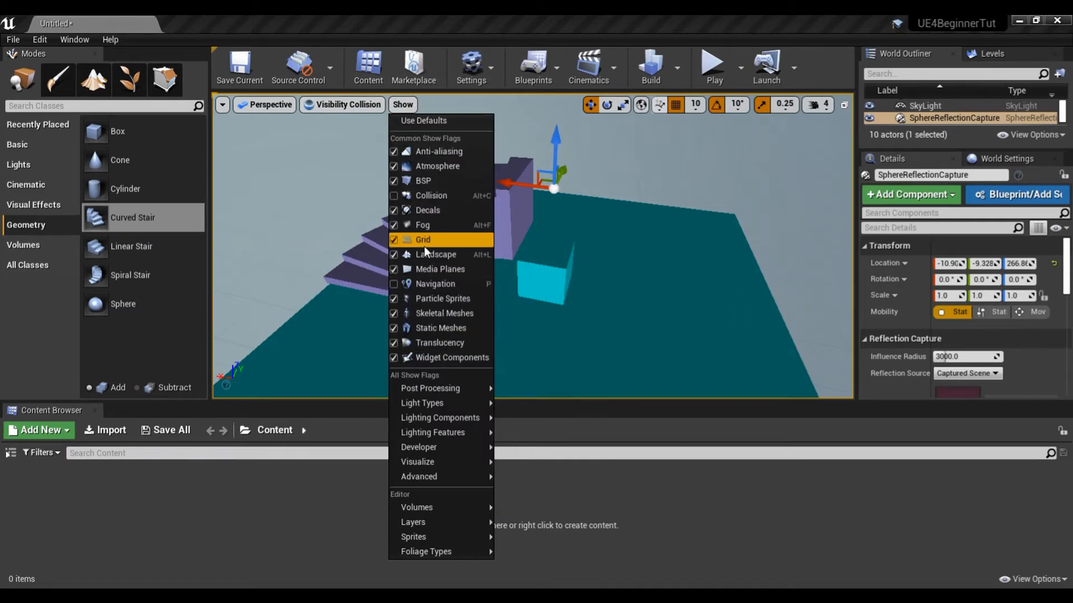
left_click(395, 167)
left_click(395, 167)
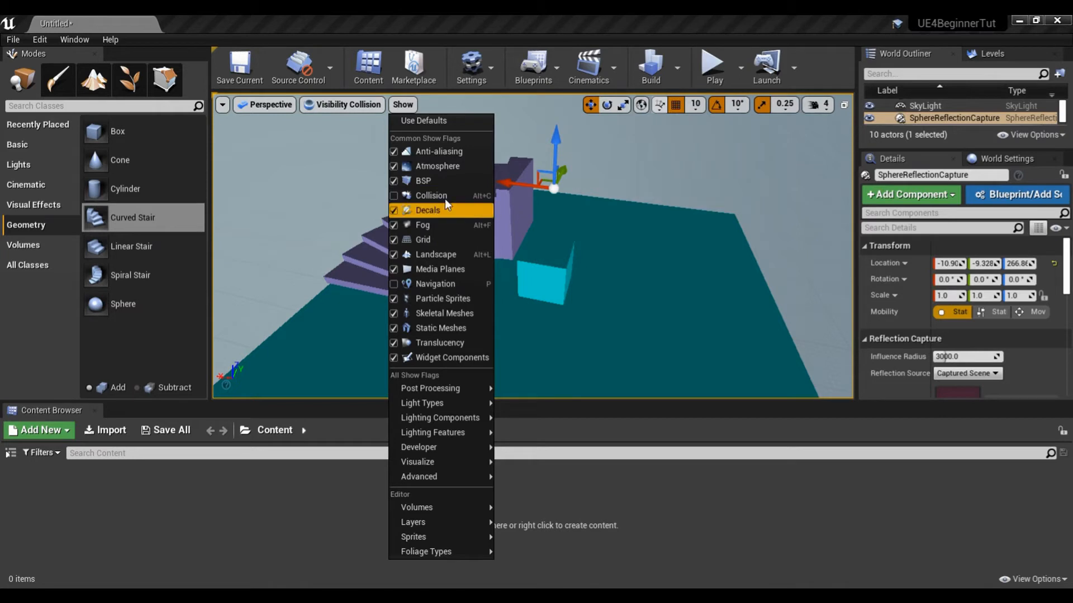
left_click(393, 181)
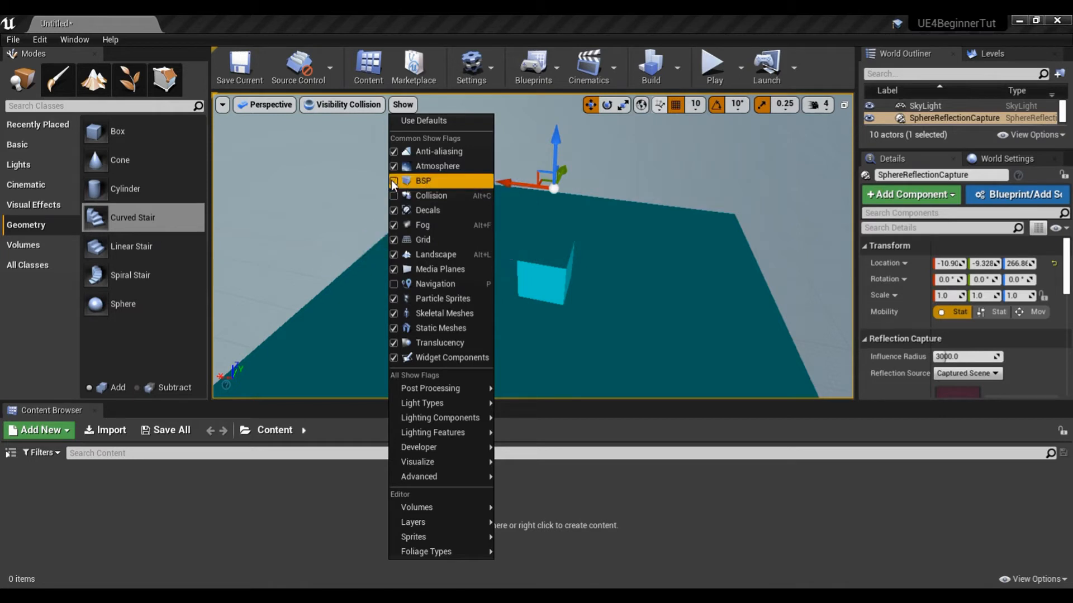
left_click(393, 181)
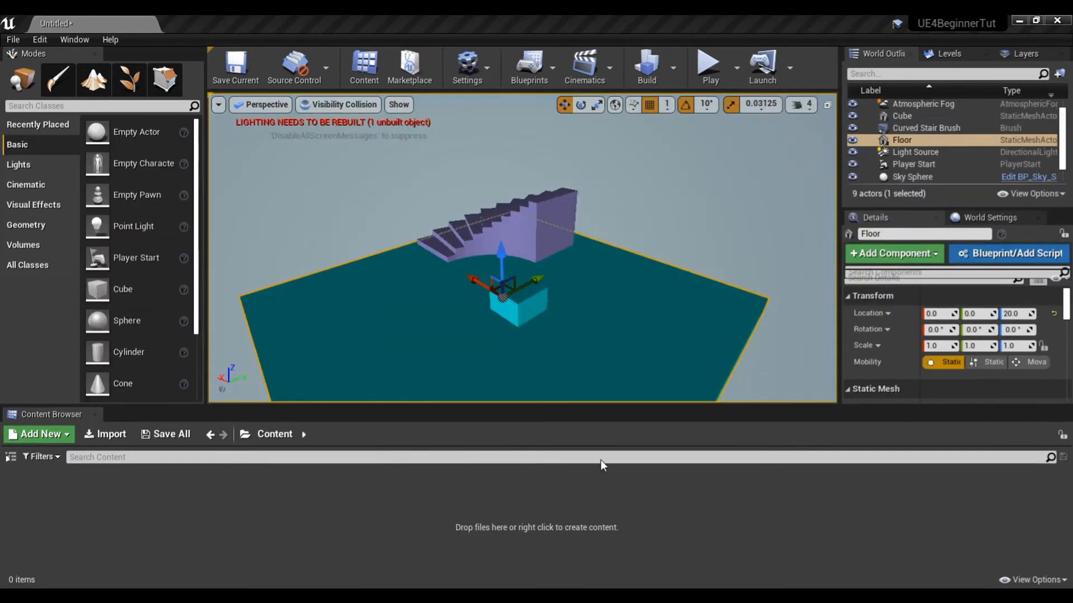
left_click_drag(523, 248, 534, 236)
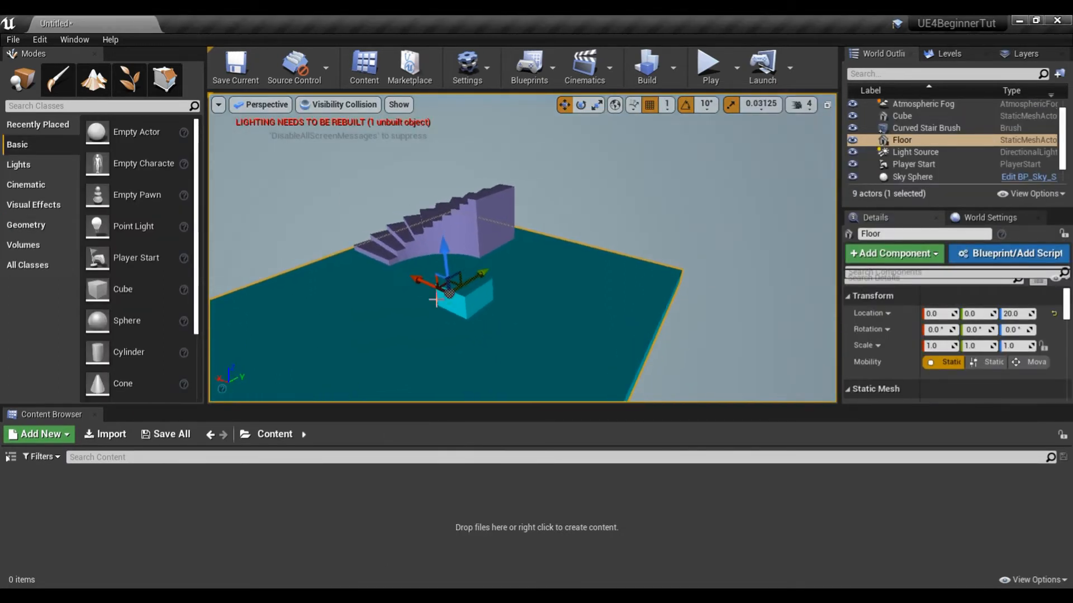
left_click(265, 105)
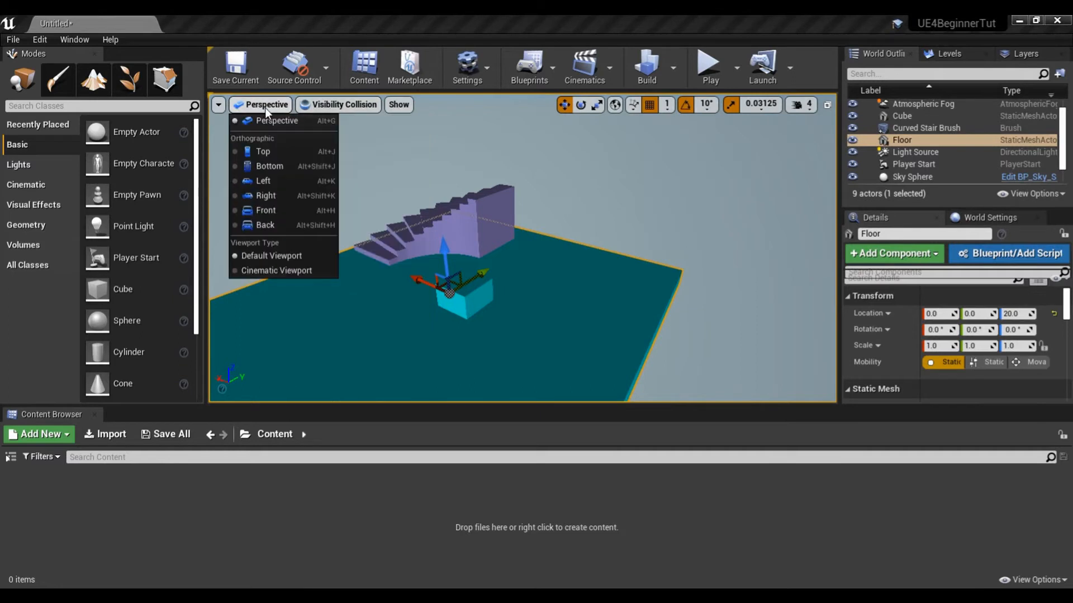
left_click(284, 105)
left_click_drag(412, 330, 377, 330)
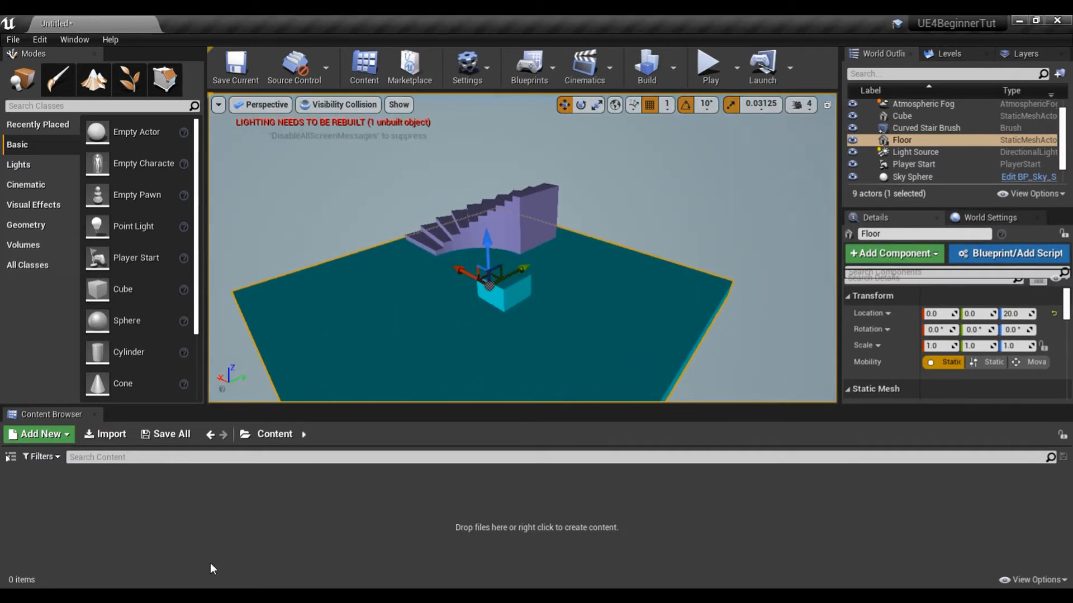